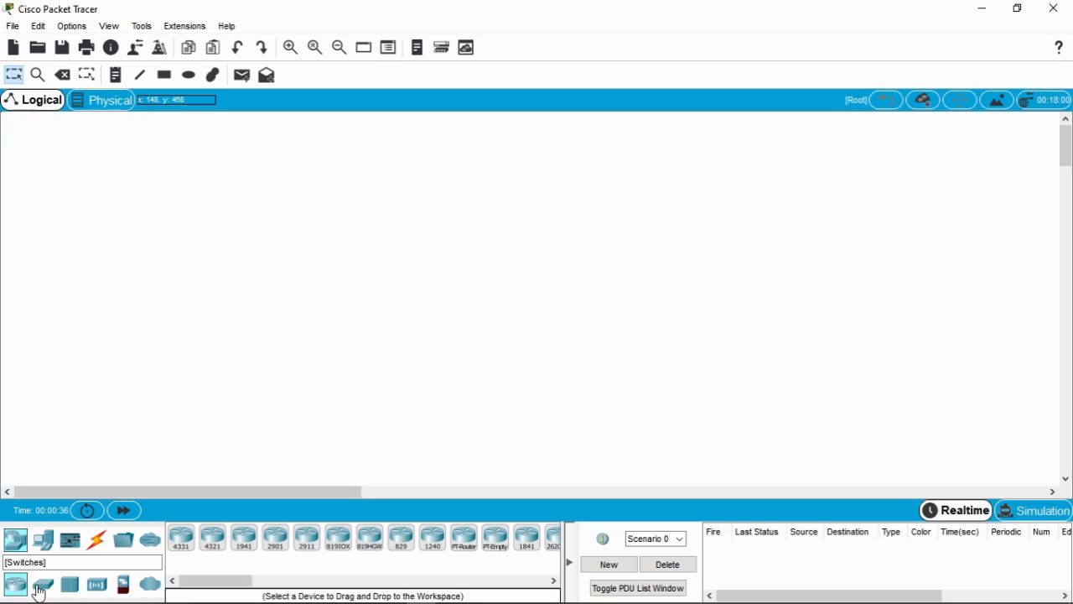
- Place a generic PT-Hub in the upper middle of the empty logical workspace
left_click(71, 586)
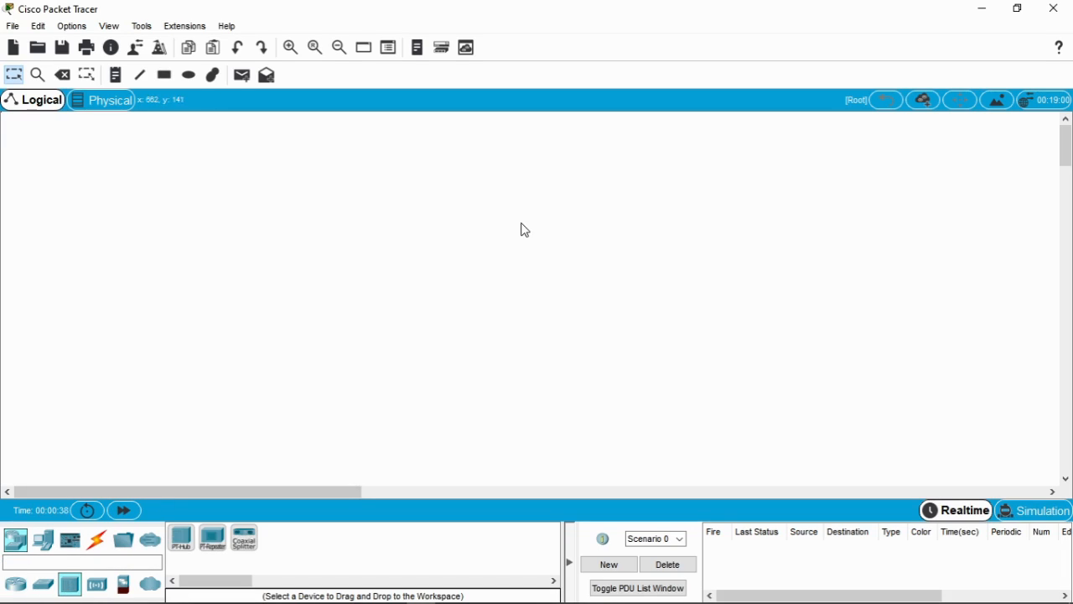
left_click(182, 539)
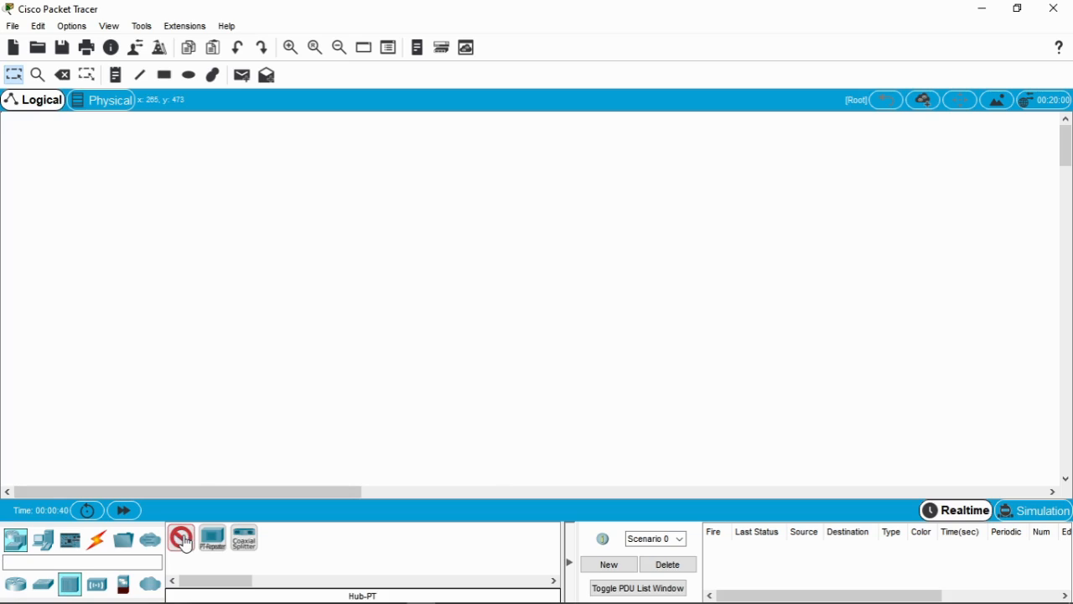
left_click(474, 182)
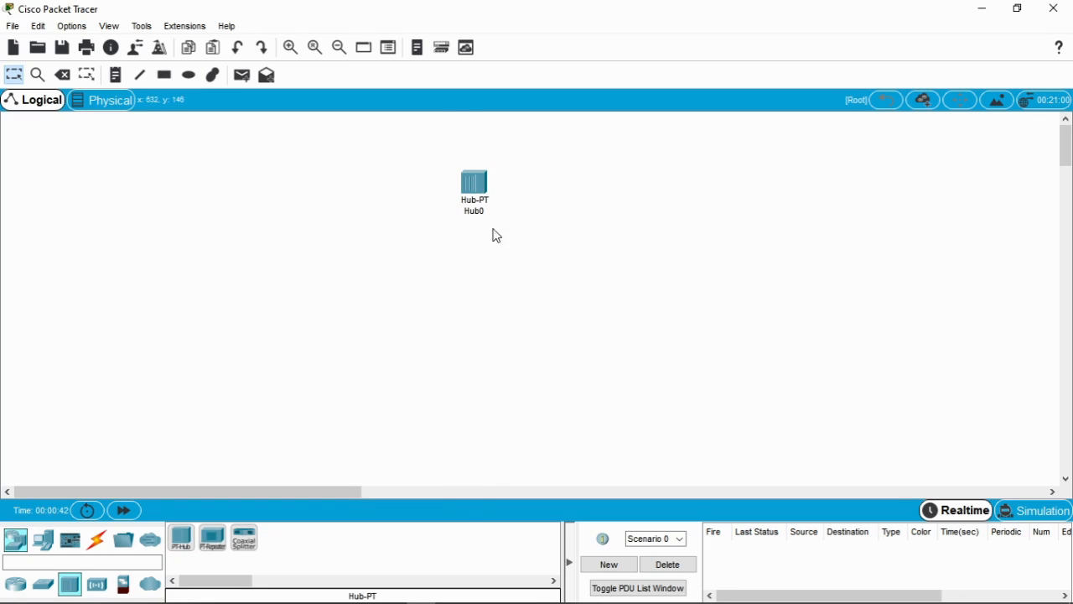
- Add four generic PCs in a row below the hub in the workspace
left_click(44, 540)
left_click(181, 536)
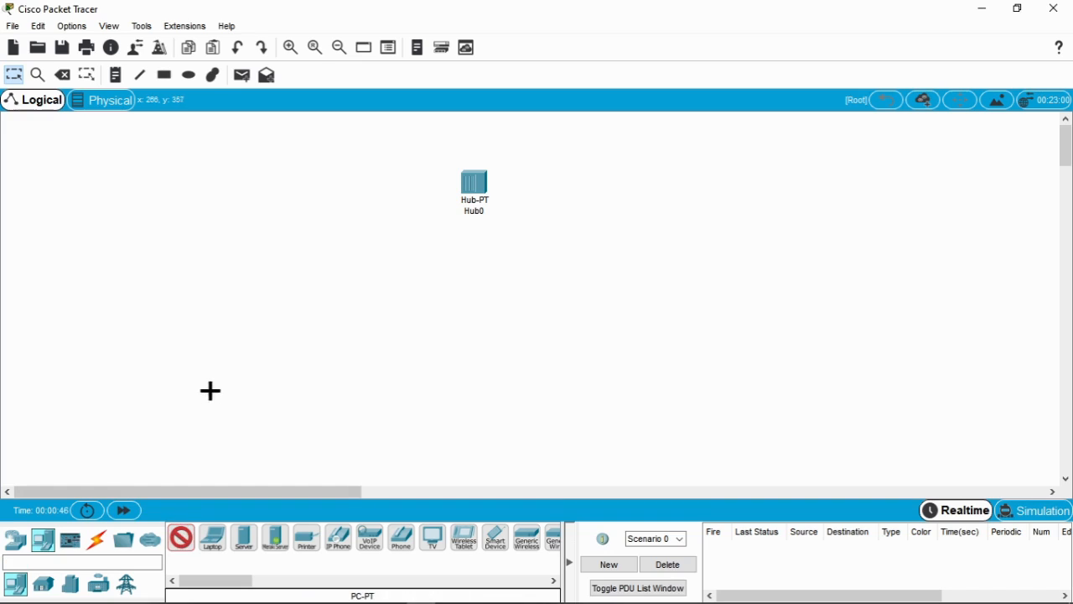
left_click(213, 371)
left_click(181, 537)
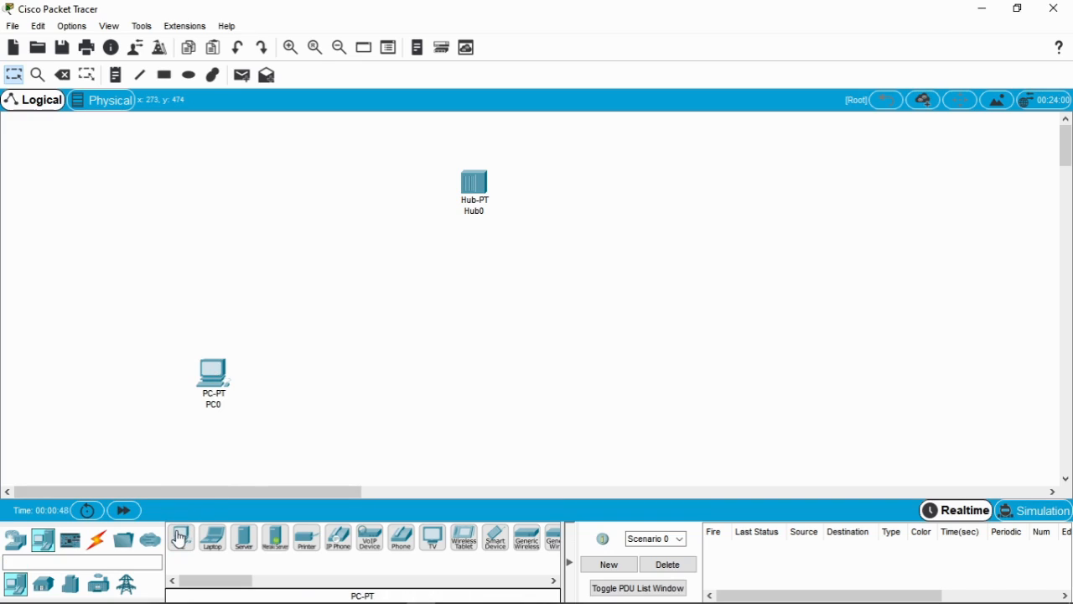
left_click(360, 386)
left_click(360, 384)
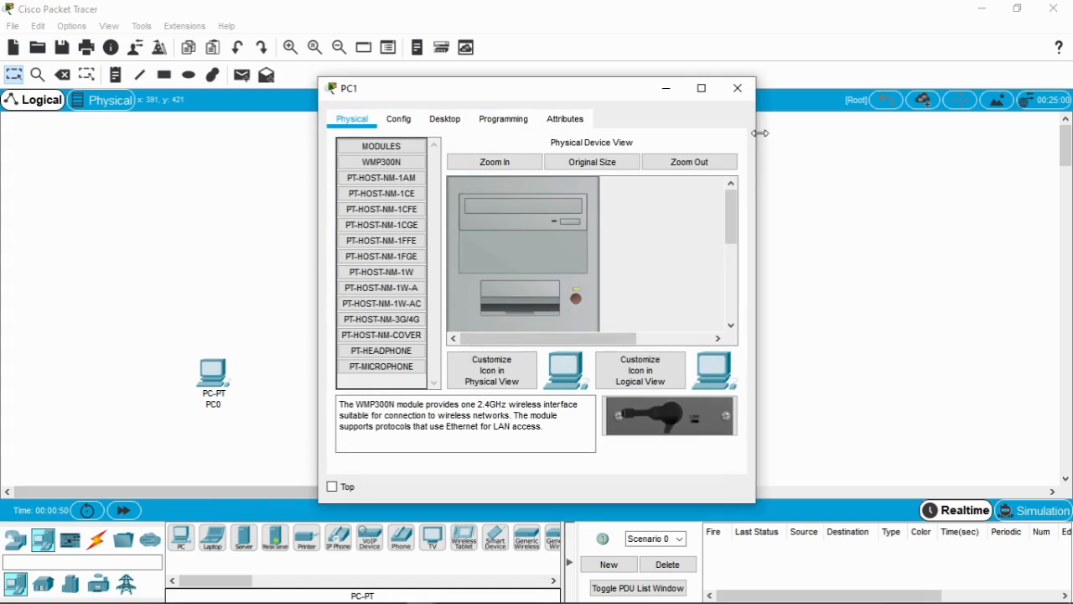
left_click(736, 89)
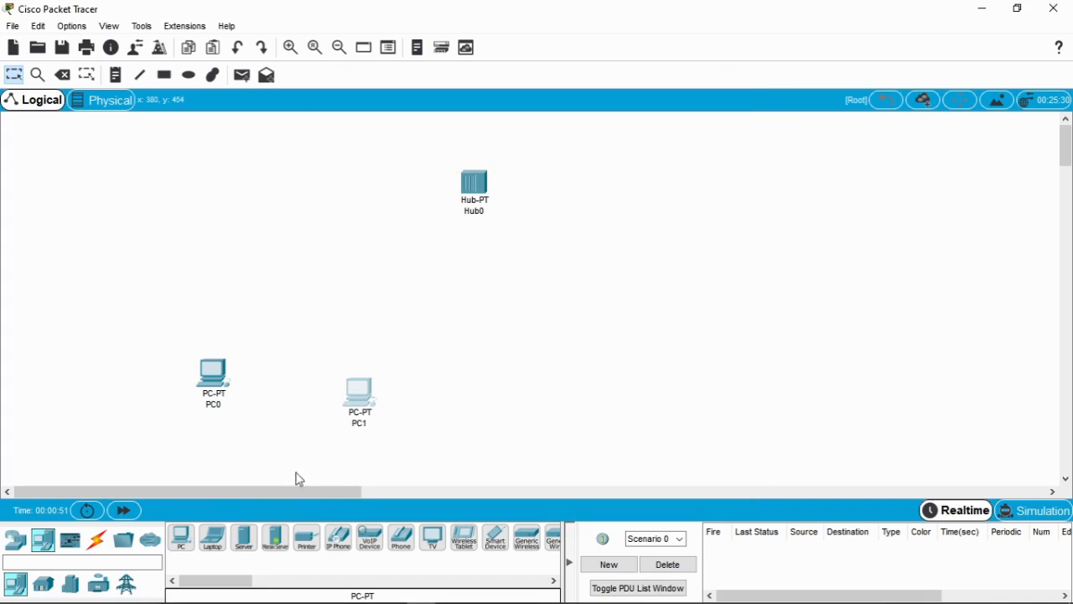
left_click(181, 537)
left_click(485, 403)
left_click(182, 543)
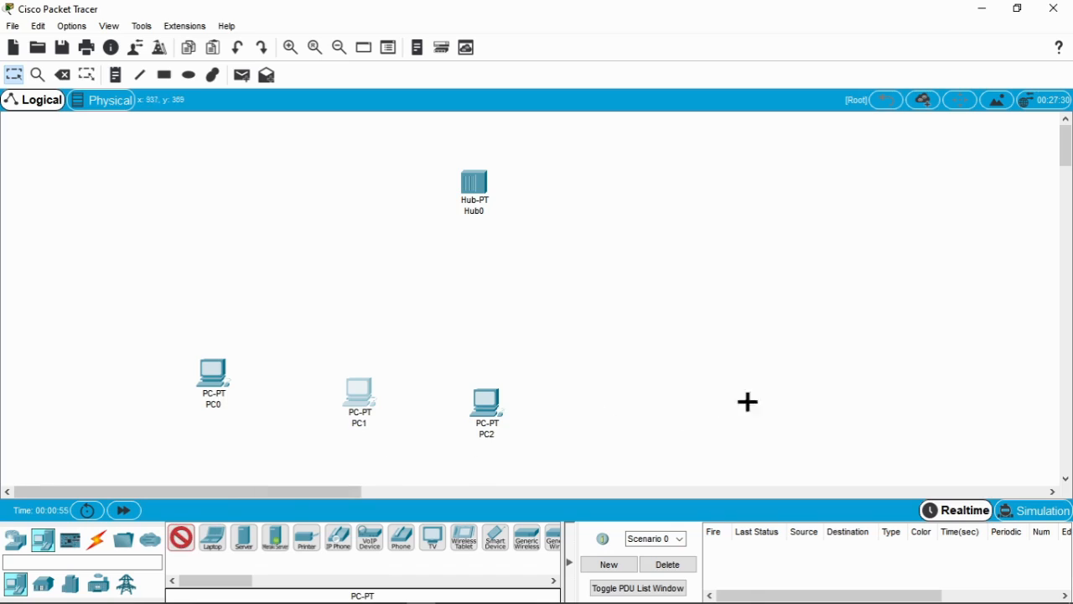
left_click(687, 391)
- Rearrange the devices around Hub0, with PC0, PC1 and PC2 spread out below it and PC3 above it
left_click_drag(478, 208, 426, 285)
left_click_drag(495, 414, 592, 401)
left_click_drag(347, 408, 389, 414)
left_click_drag(227, 382, 233, 384)
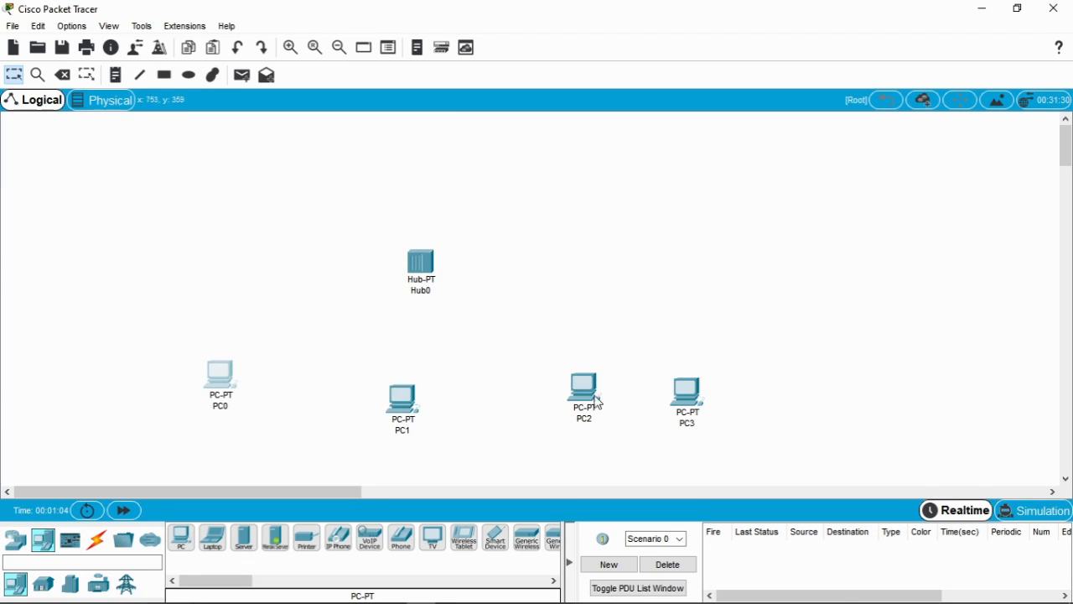
left_click_drag(701, 401, 586, 164)
left_click(706, 213)
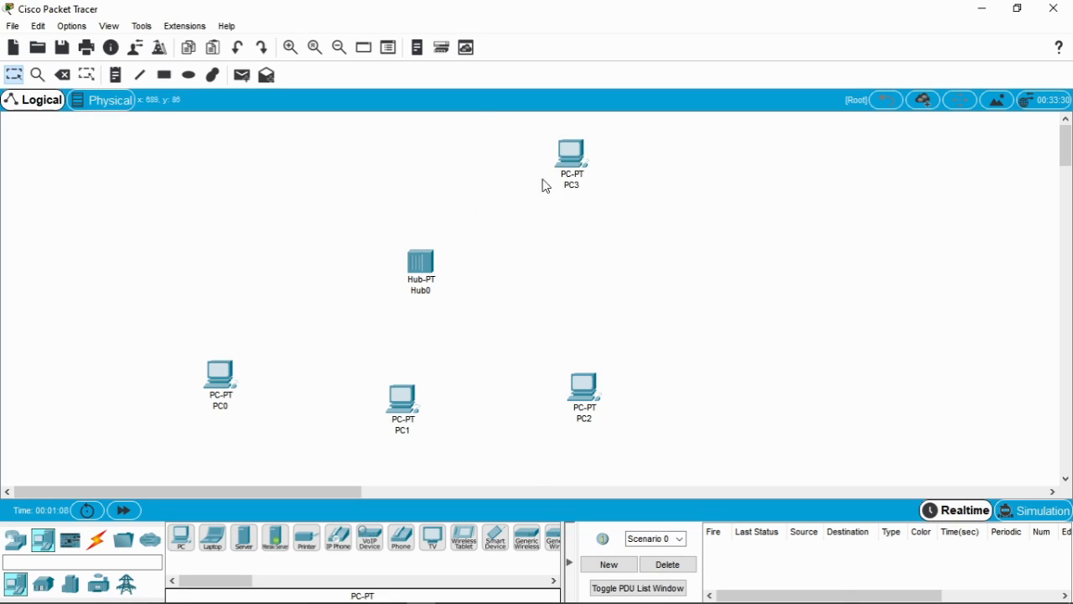
- Examine Hub0's ports and empty module slots in its enlarged physical device view, and switch its power off and back on
left_click(429, 262)
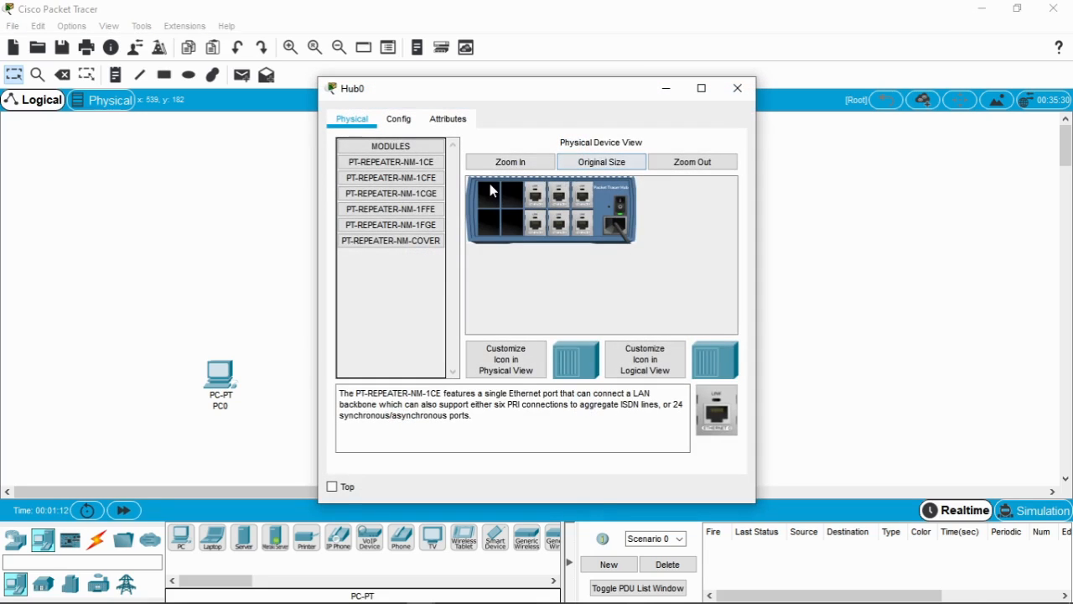
left_click(523, 164)
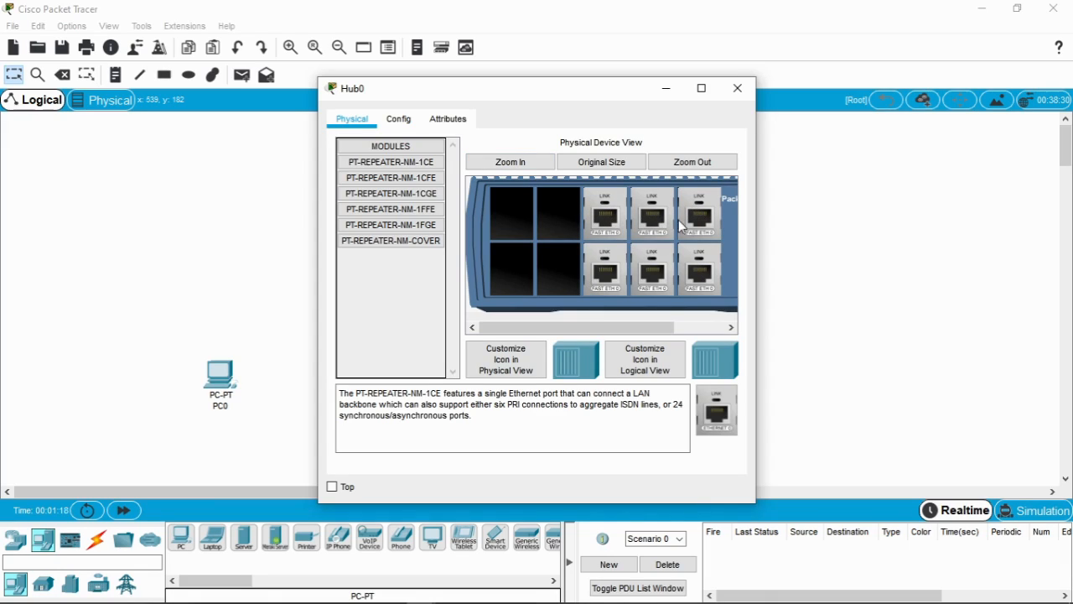
left_click_drag(548, 333, 598, 330)
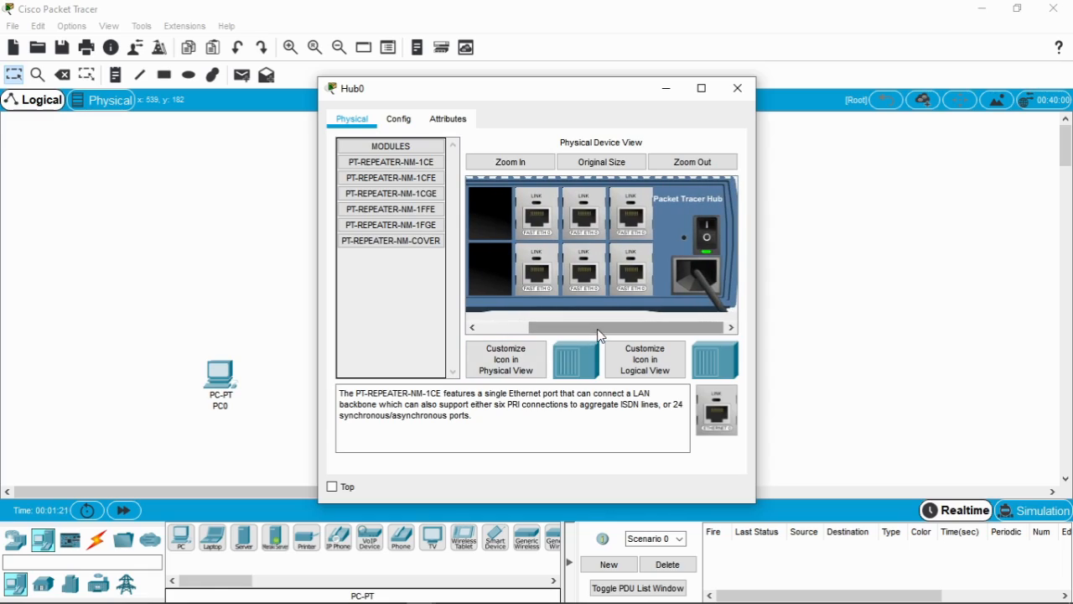
left_click(706, 225)
left_click(707, 229)
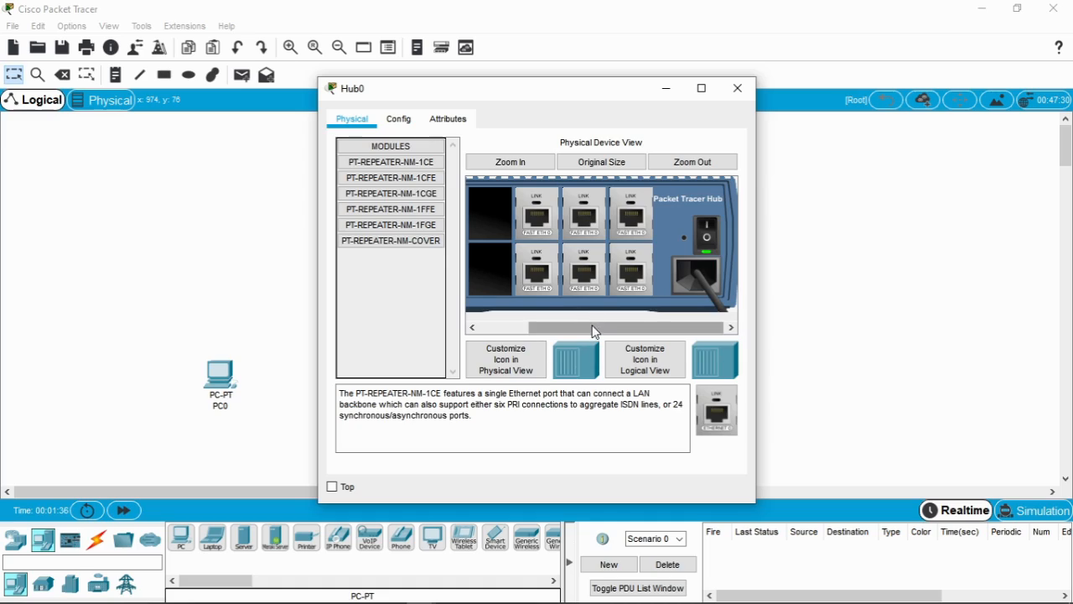
left_click_drag(592, 329, 504, 328)
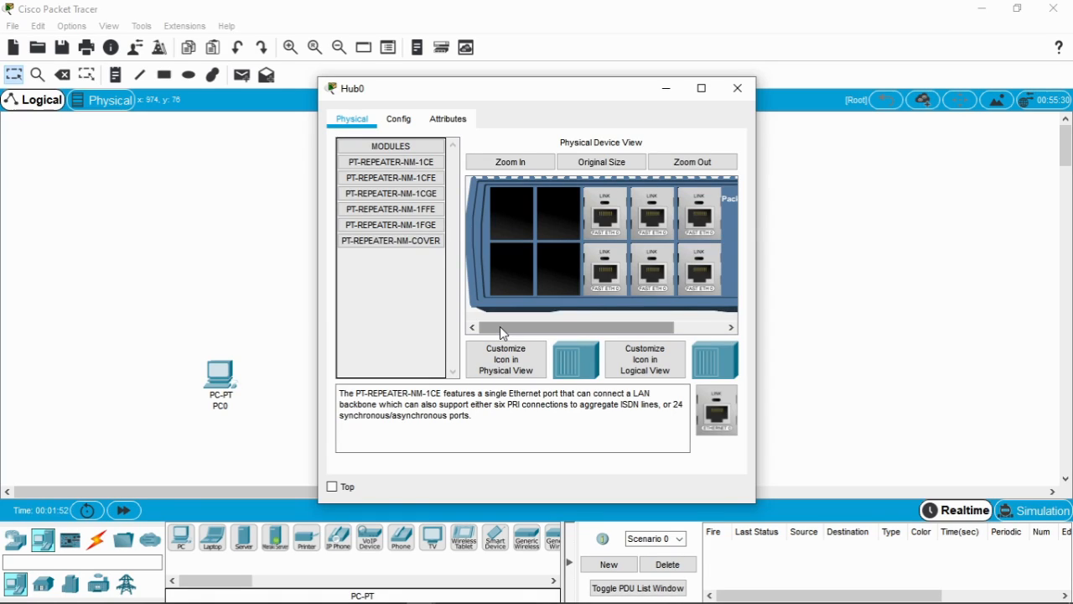
mouse_move(500, 327)
left_mouse_down()
mouse_move(565, 332)
mouse_move(486, 337)
left_mouse_up()
left_click(675, 90)
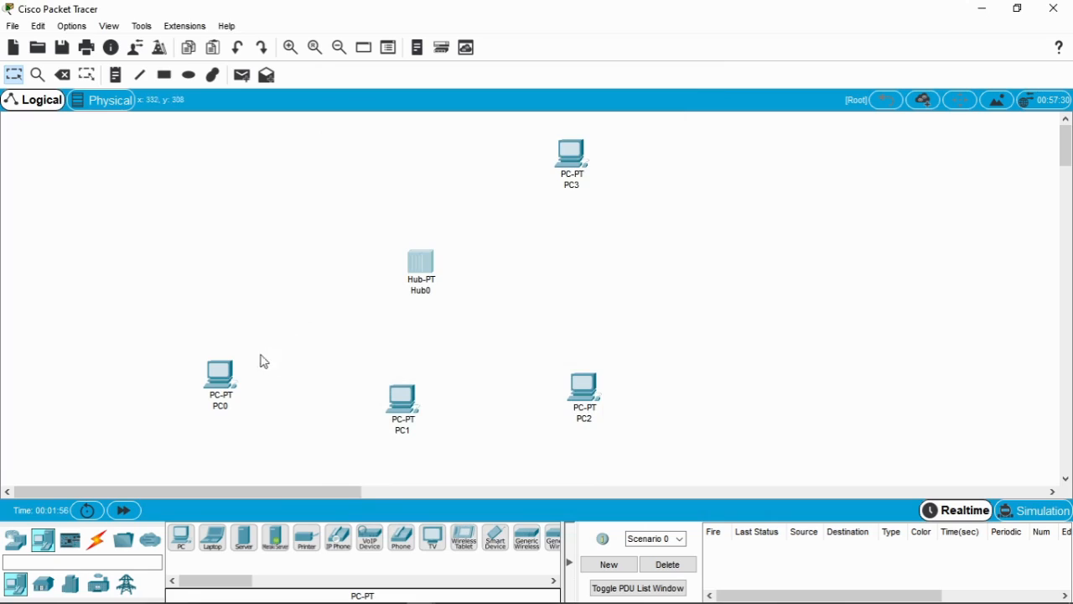
- Review Hub0's Fast Ethernet ports and power section once more in its physical device view
mouse_move(221, 387)
mouse_move(441, 273)
left_click(421, 264)
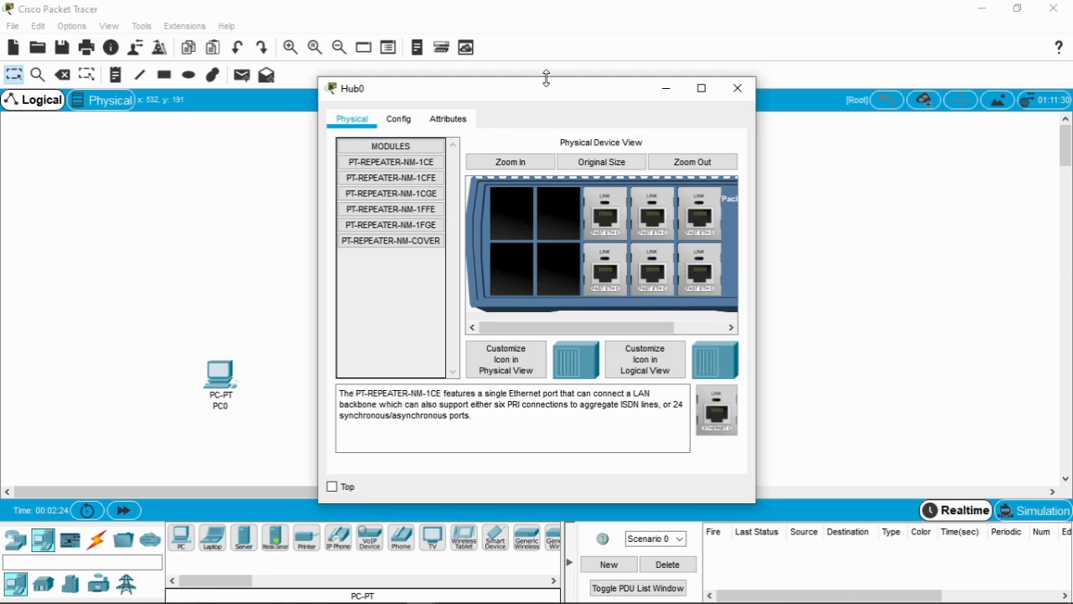
mouse_move(551, 94)
left_mouse_down()
mouse_move(545, 72)
mouse_move(567, 80)
left_mouse_up()
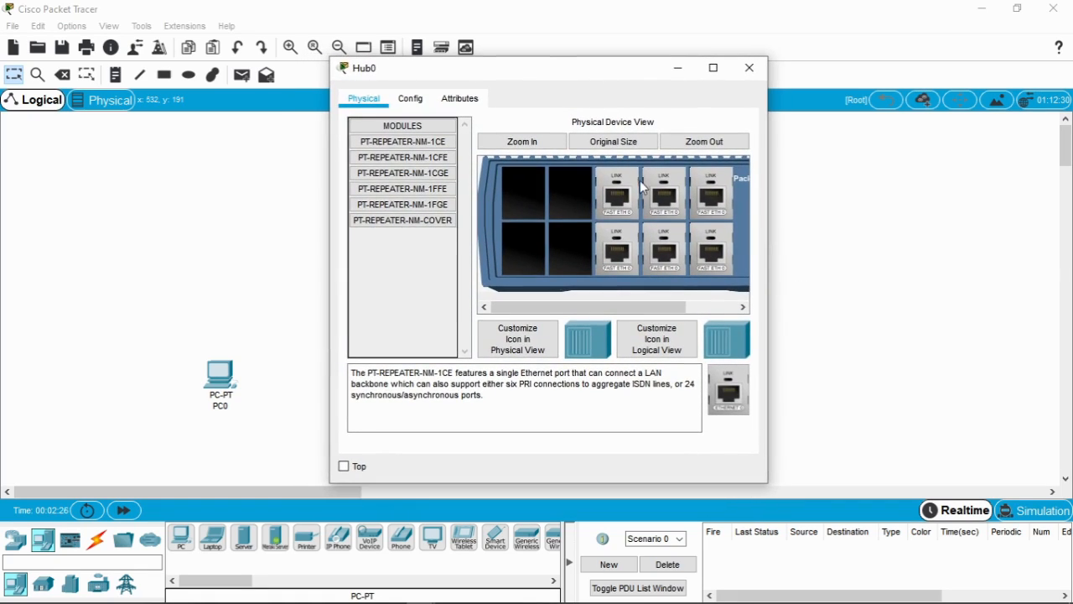
left_click_drag(563, 306, 620, 314)
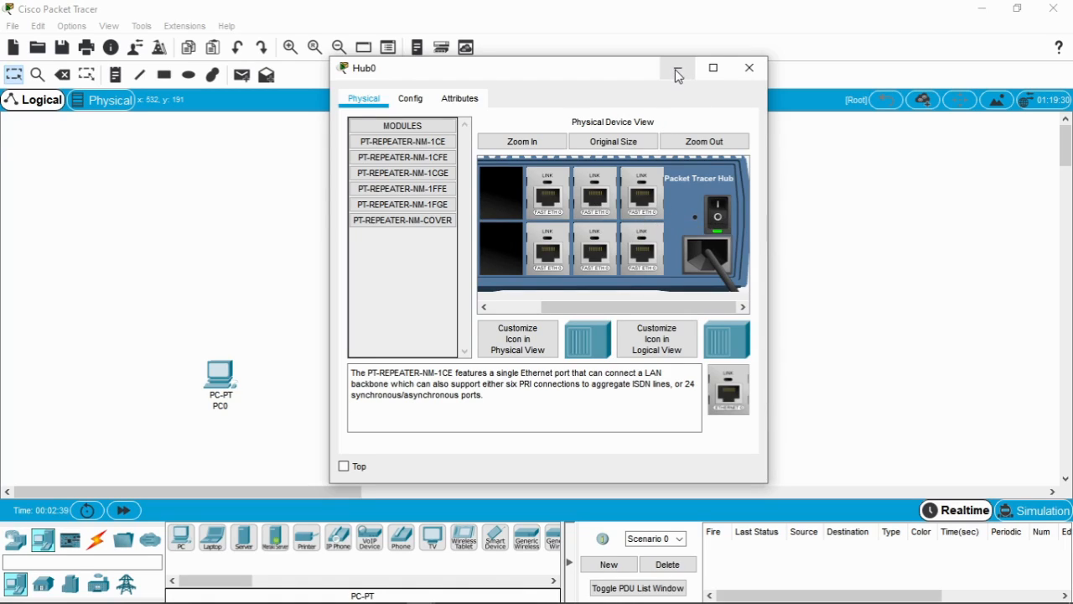
left_click(743, 75)
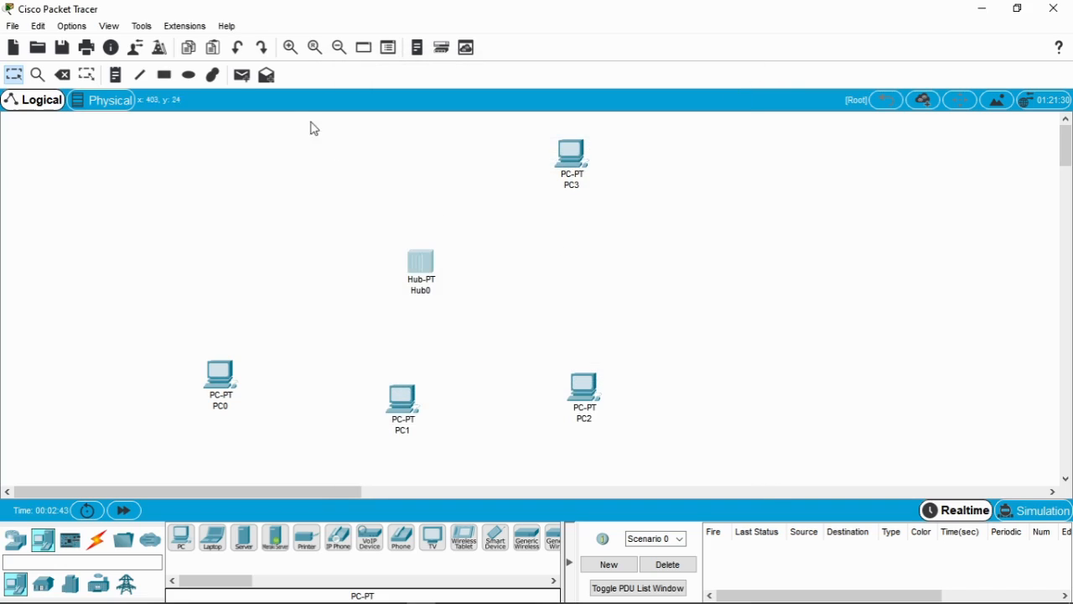
- Connect PC0's FastEthernet0 port to Hub0's FastEthernet0 port with a Copper Straight-Through cable
left_click(99, 543)
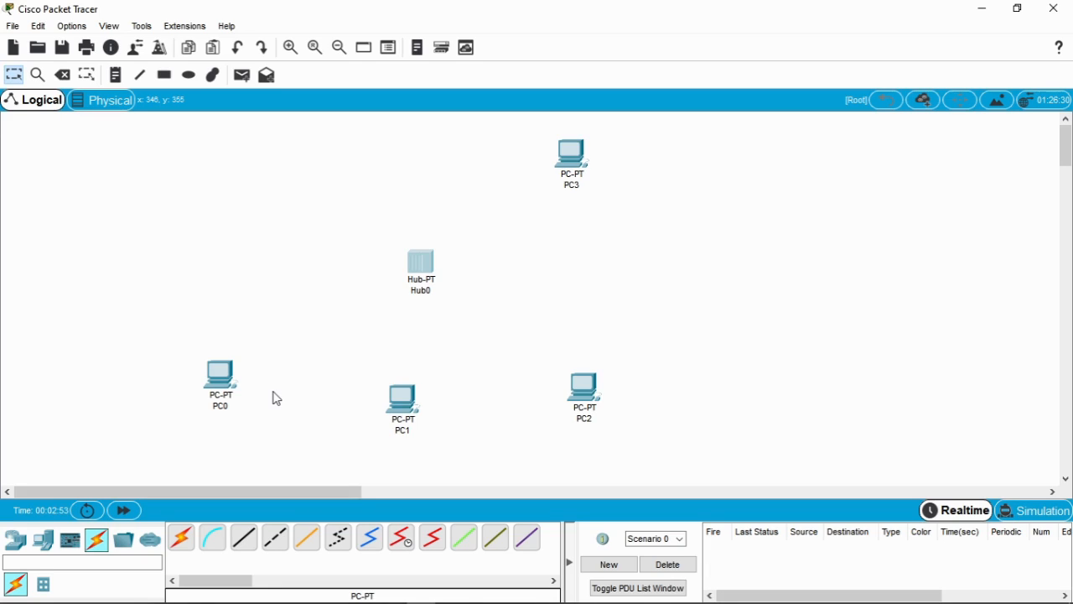
left_click(250, 545)
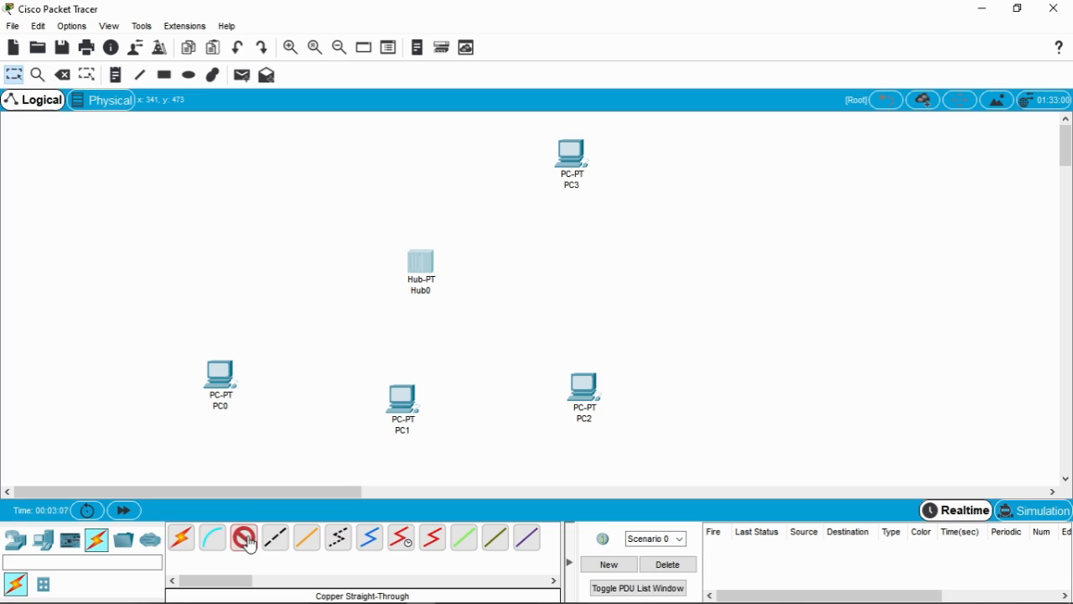
left_click(218, 373)
left_click(248, 432)
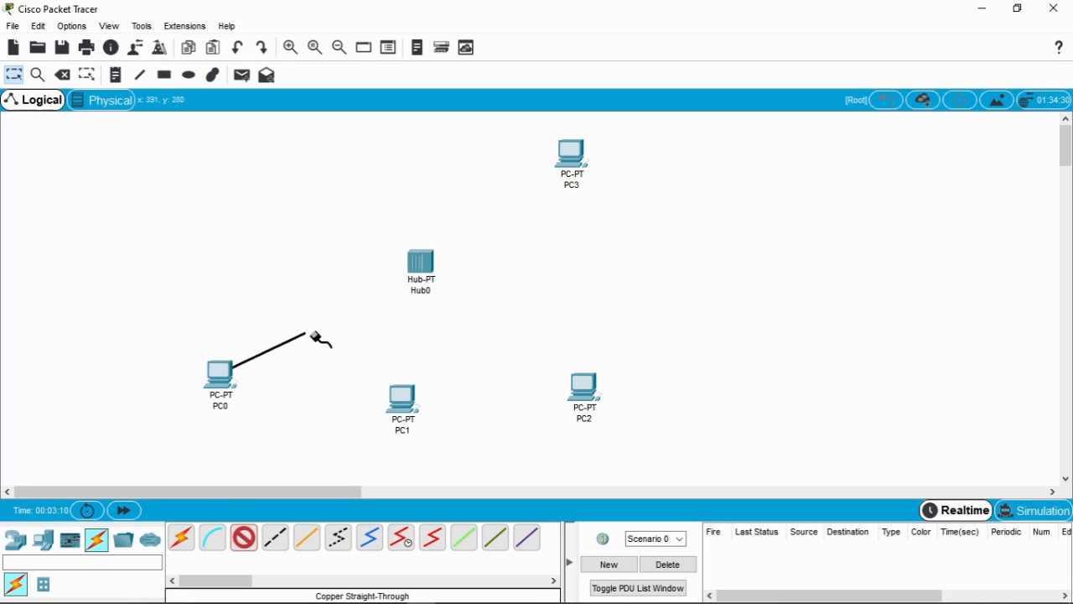
left_click(422, 260)
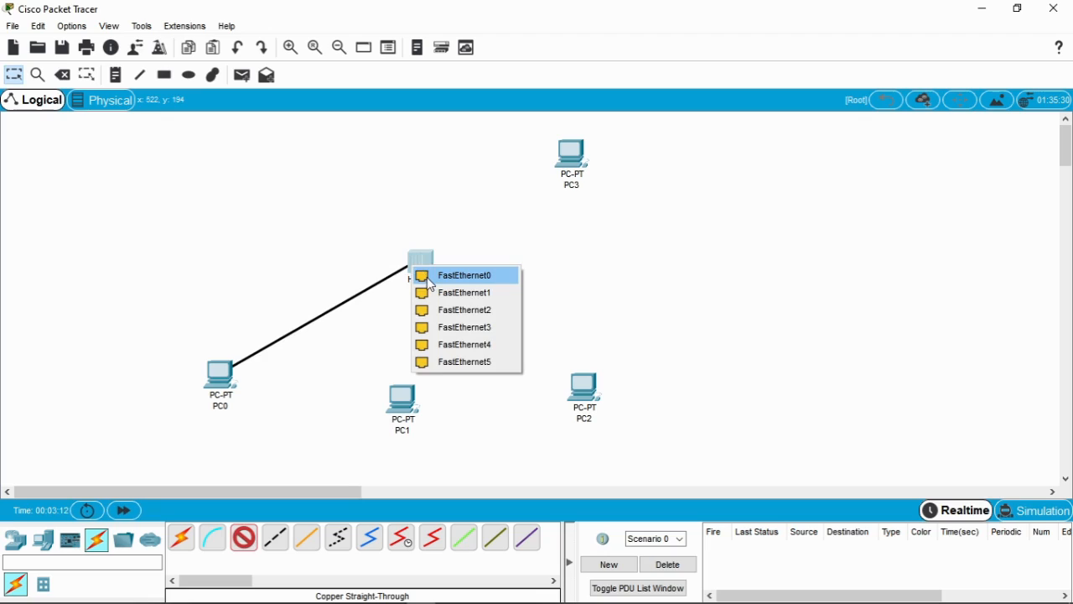
left_click(457, 274)
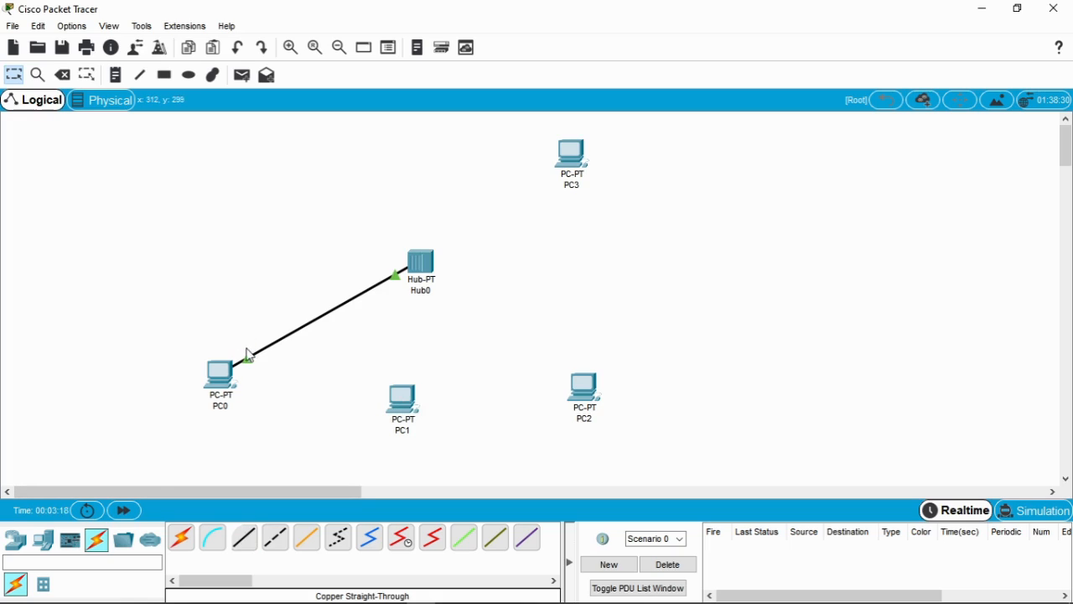
- Connect PC1's FastEthernet0 port to Hub0's FastEthernet1 port with a Copper Straight-Through cable
left_click(243, 538)
left_click(402, 397)
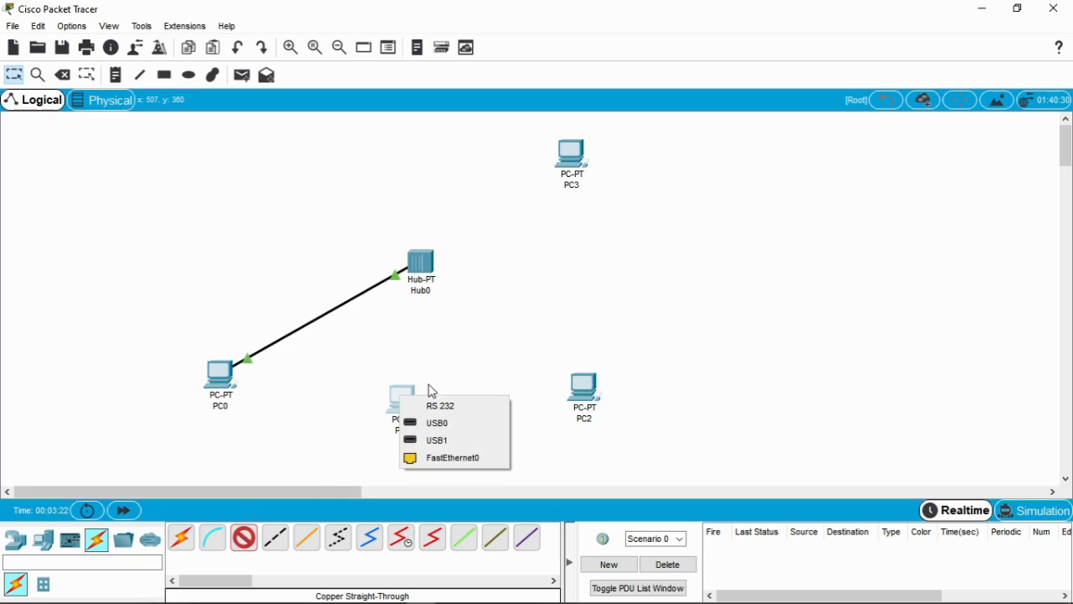
left_click(424, 460)
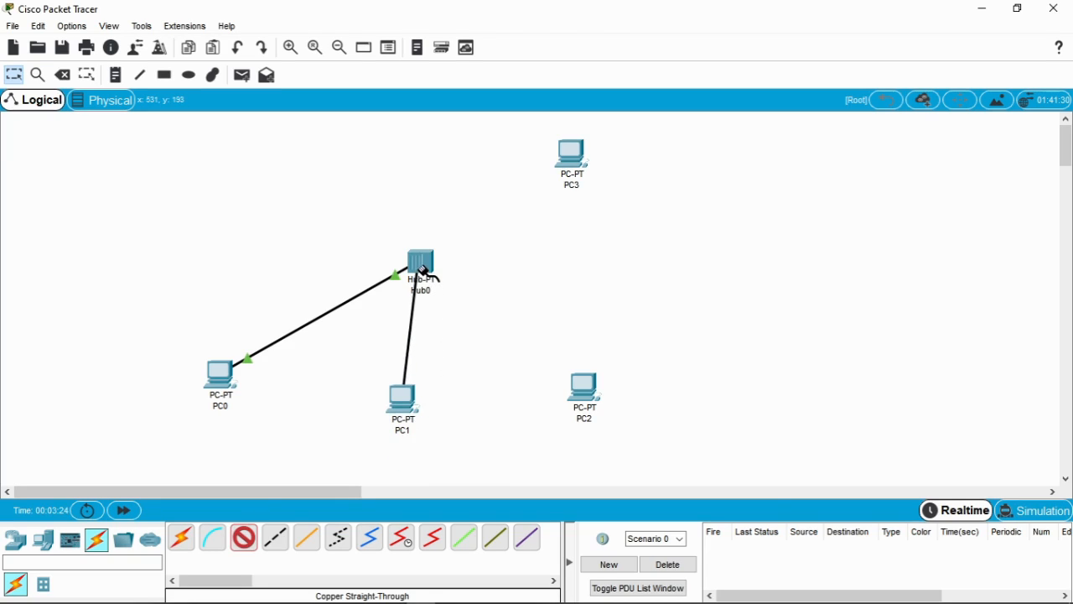
left_click(421, 264)
left_click(431, 277)
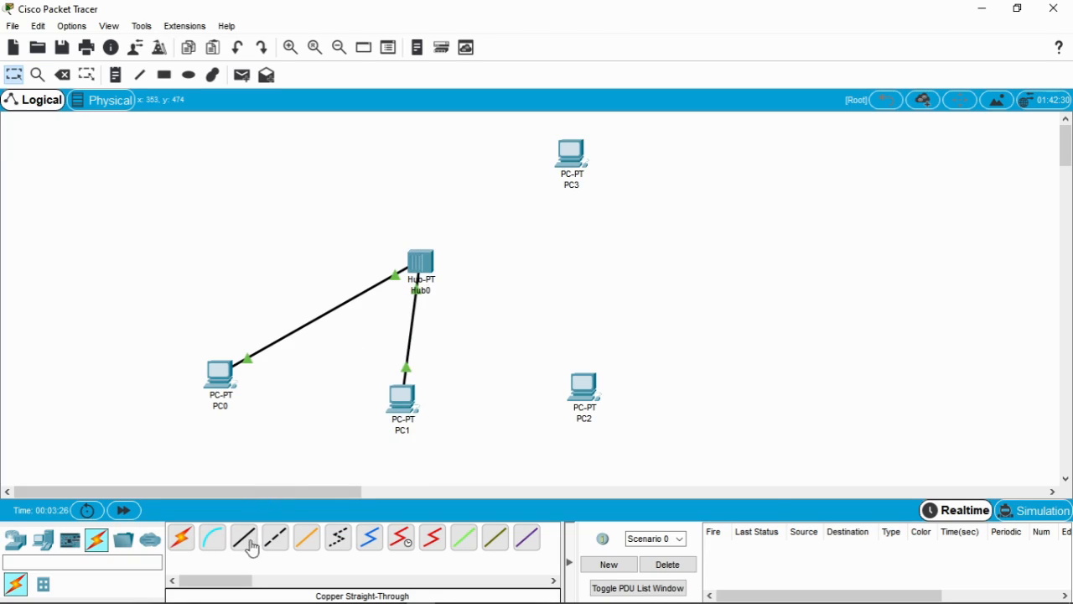
- Connect PC2's FastEthernet0 port to Hub0's FastEthernet2 port with a Copper Straight-Through cable
left_click(587, 386)
left_click(612, 436)
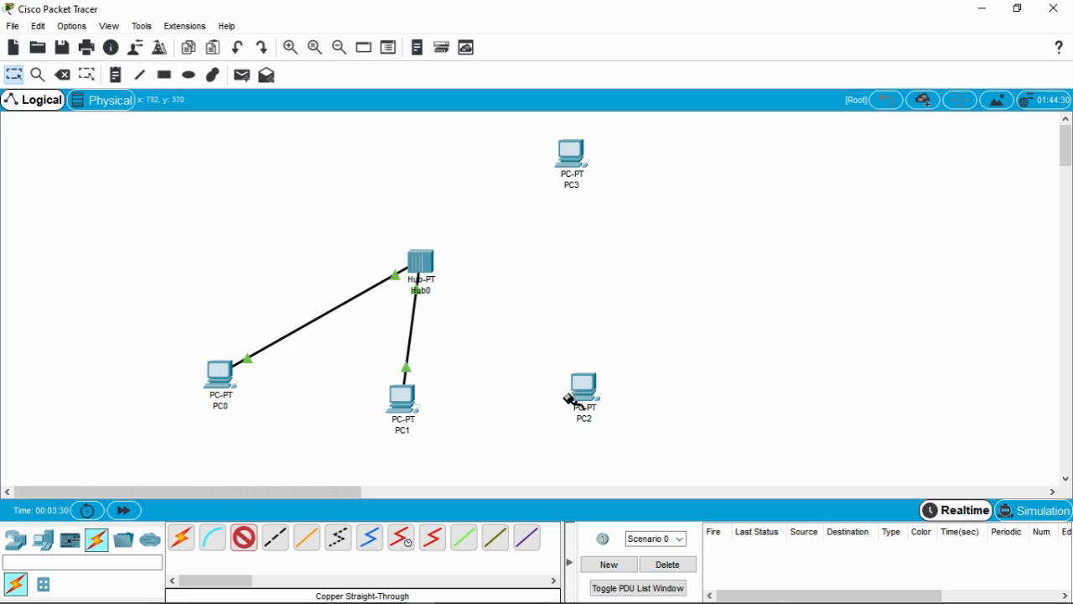
left_click(421, 264)
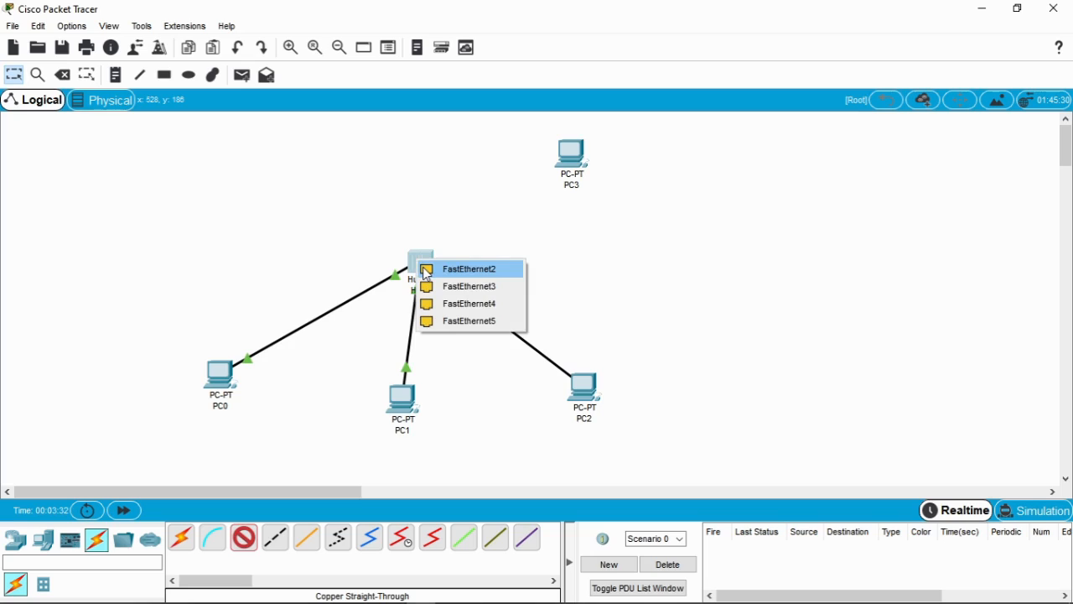
left_click(466, 269)
- Connect PC3's FastEthernet0 port to Hub0's FastEthernet3 port with a Copper Straight-Through cable, and move PC3 to nearly straight above the hub
left_click(244, 543)
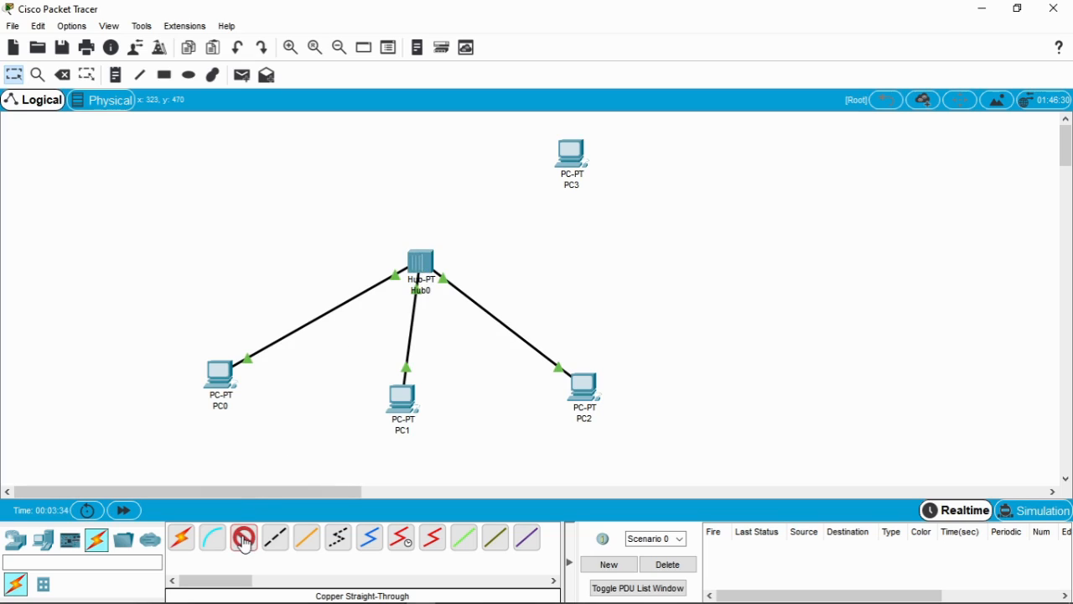
left_click(572, 156)
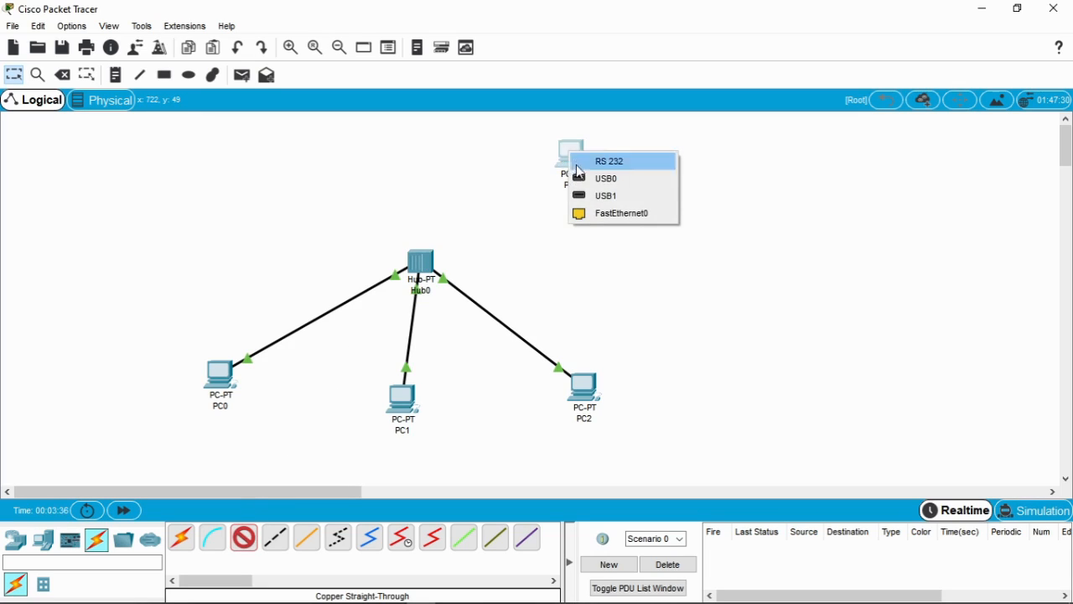
left_click(597, 213)
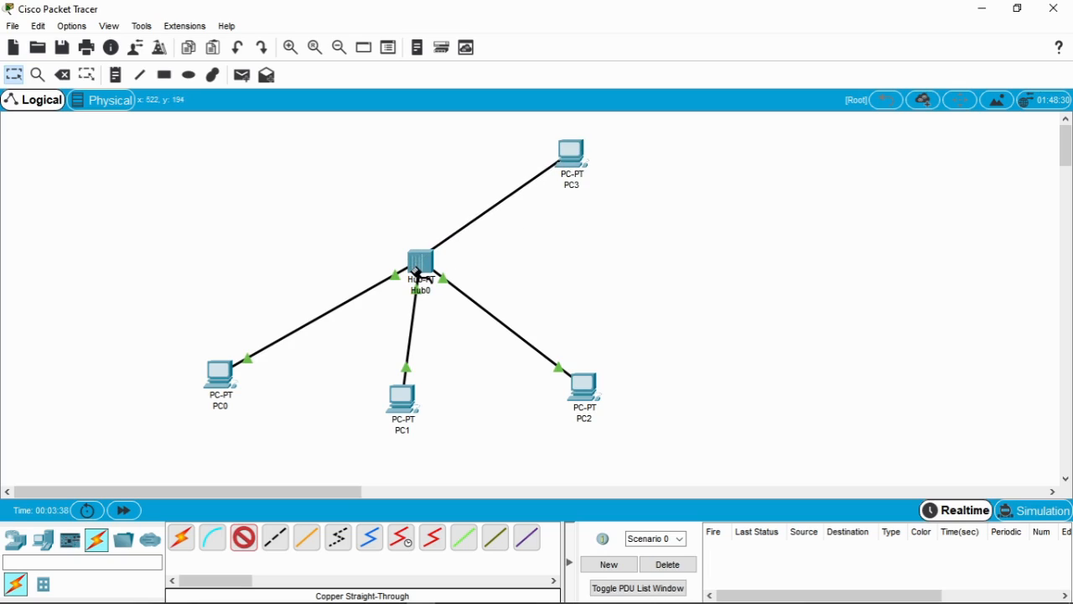
left_click(419, 264)
left_click(440, 274)
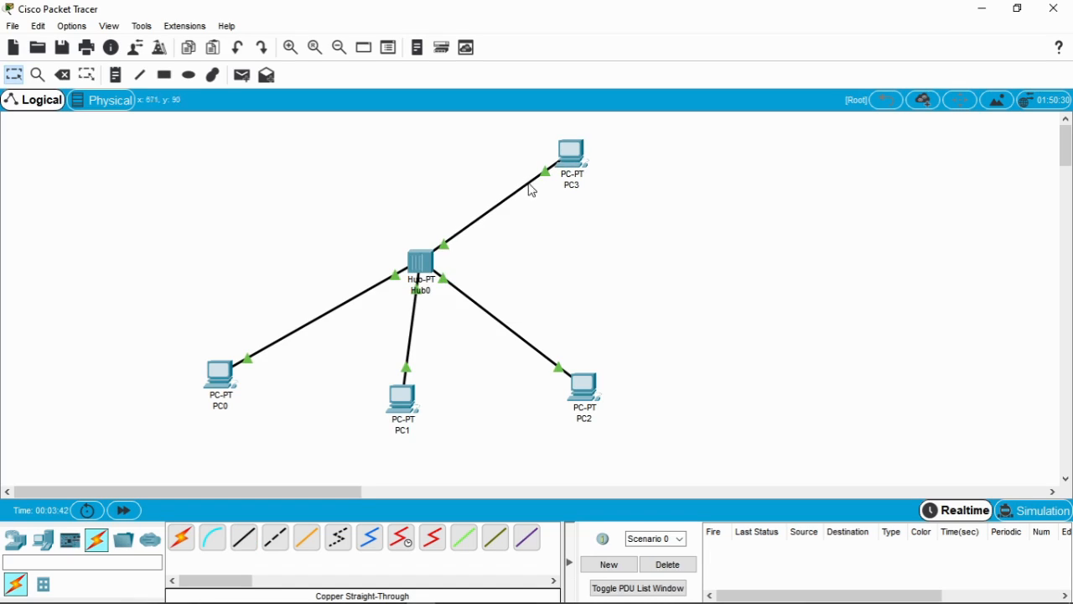
left_click_drag(573, 161, 463, 149)
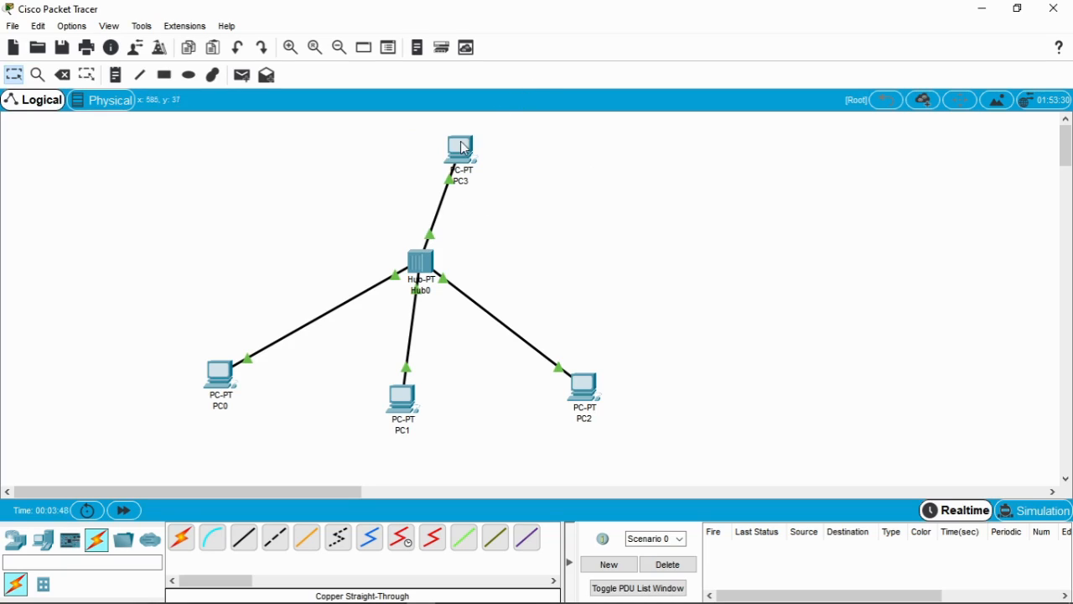
- Spread the PCs farther around Hub0: PC3 to the upper right, PC2 lower right, PC1 lower down, PC0 farther left
left_click_drag(467, 155, 638, 165)
left_click_drag(583, 405, 658, 425)
left_click(403, 405)
left_click_drag(404, 406, 396, 443)
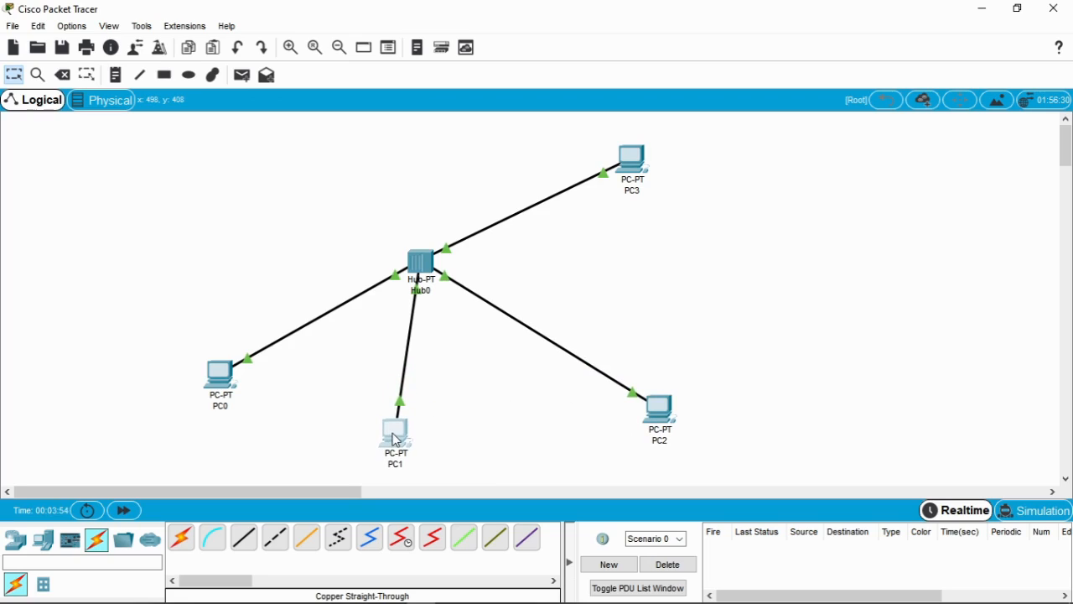
left_click_drag(218, 385, 138, 356)
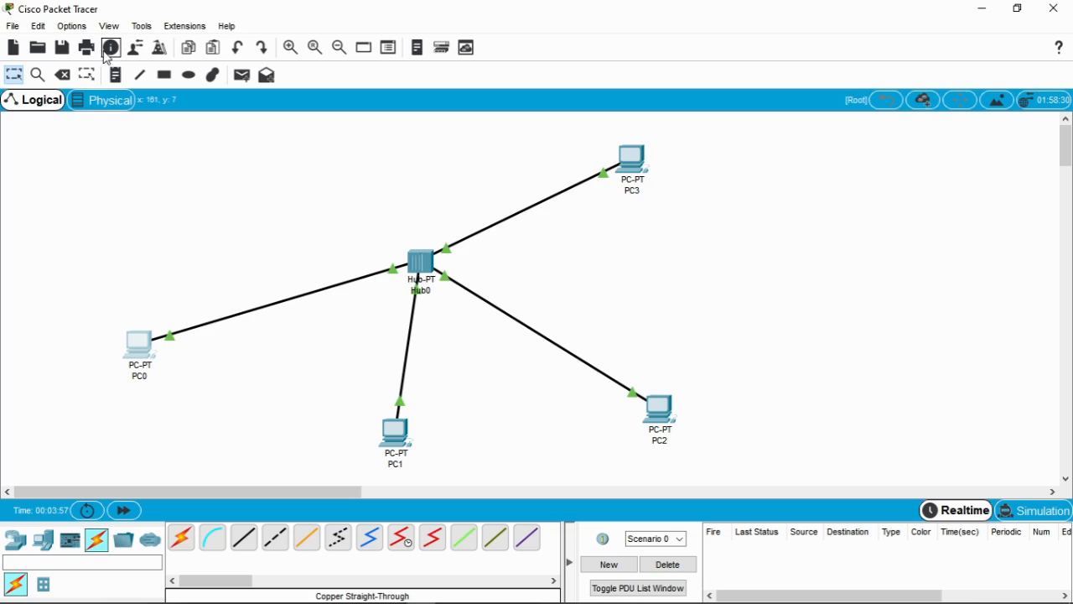
- Give PC0 the static IPv4 address 10.10.10.1 with subnet mask 255.0.0.0, and close its device window
left_click(137, 343)
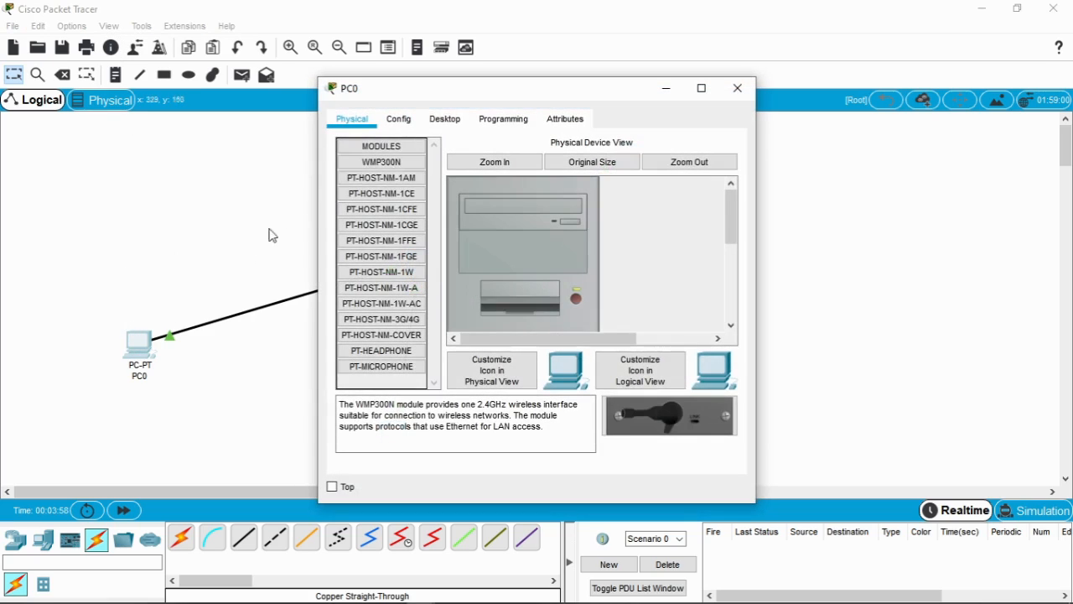
left_click(451, 120)
left_click(376, 123)
left_click(436, 126)
left_click(367, 197)
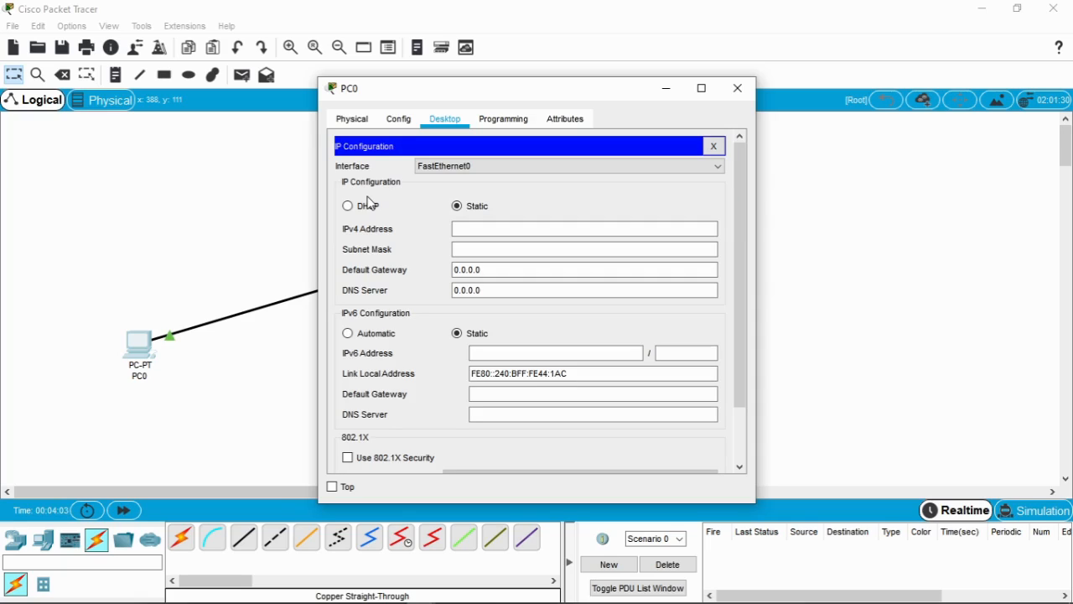
left_click(472, 233)
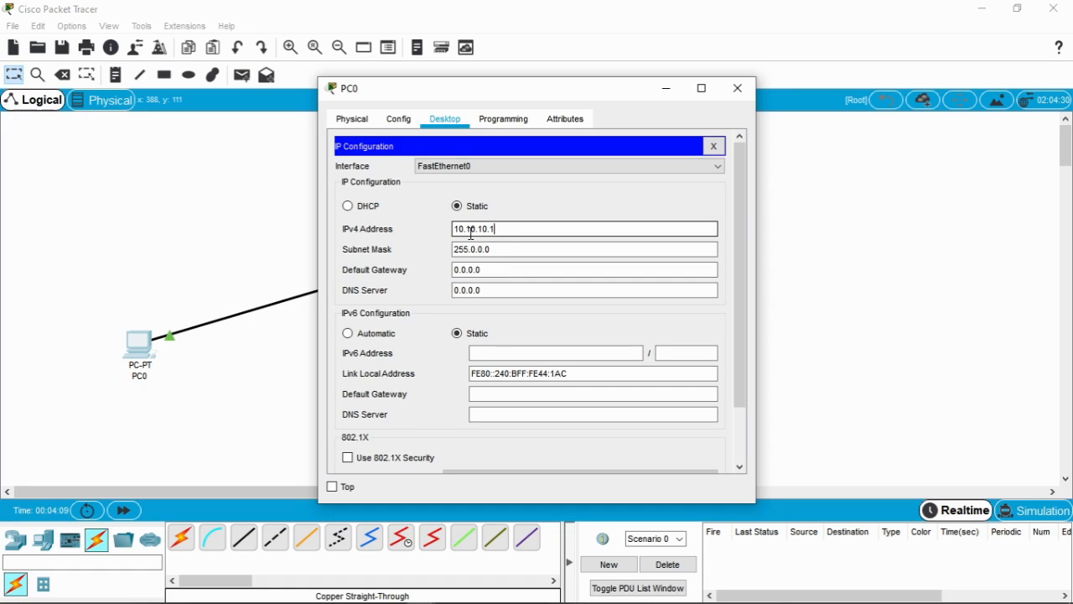
left_click_drag(515, 228, 412, 231)
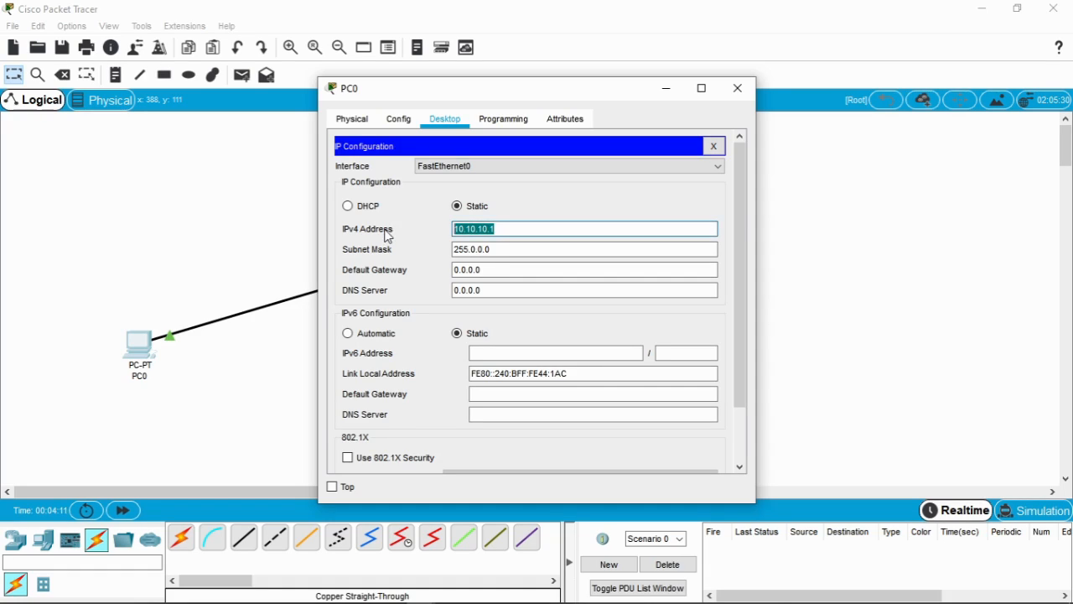
left_click_drag(741, 91, 744, 94)
left_click(744, 94)
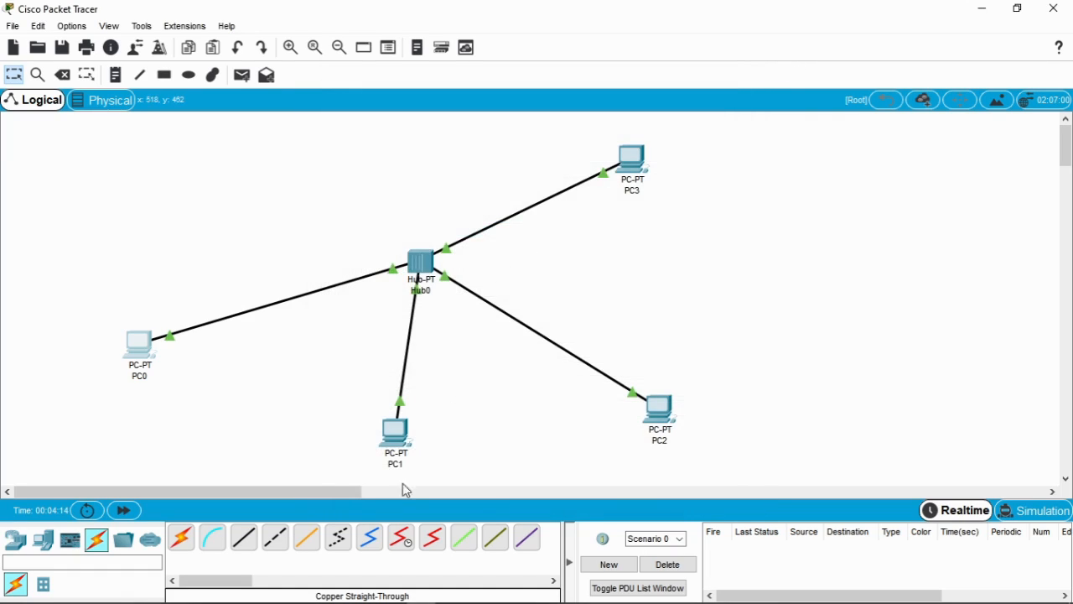
- Give PC1 the static IPv4 address 10.10.10.2 with subnet mask 255.0.0.0, and close its device window
left_click(395, 432)
left_click(445, 119)
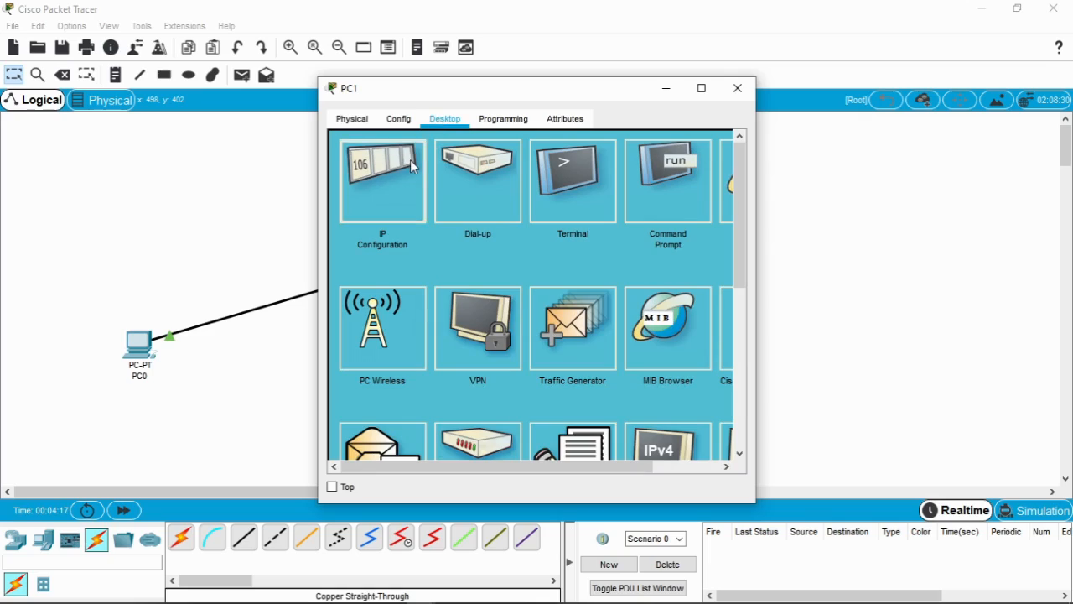
left_click(384, 186)
left_click(458, 229)
type("10.10.10.2")
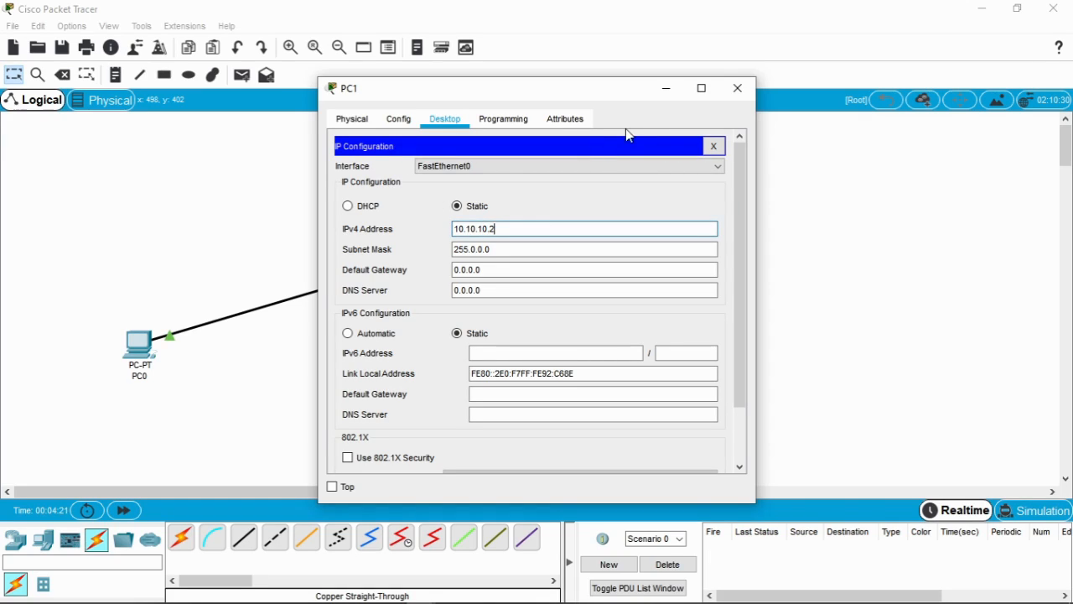
left_click(735, 88)
- Give PC2 the static IPv4 address 10.10.10.3 with subnet mask 255.0.0.0, and close its device window
left_click(663, 411)
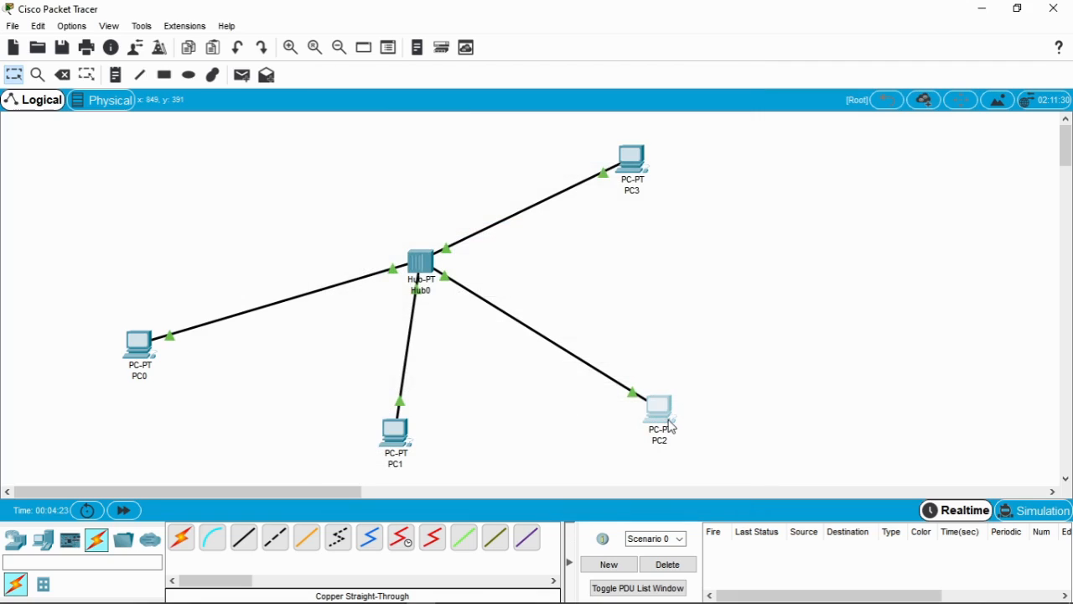
left_click(433, 124)
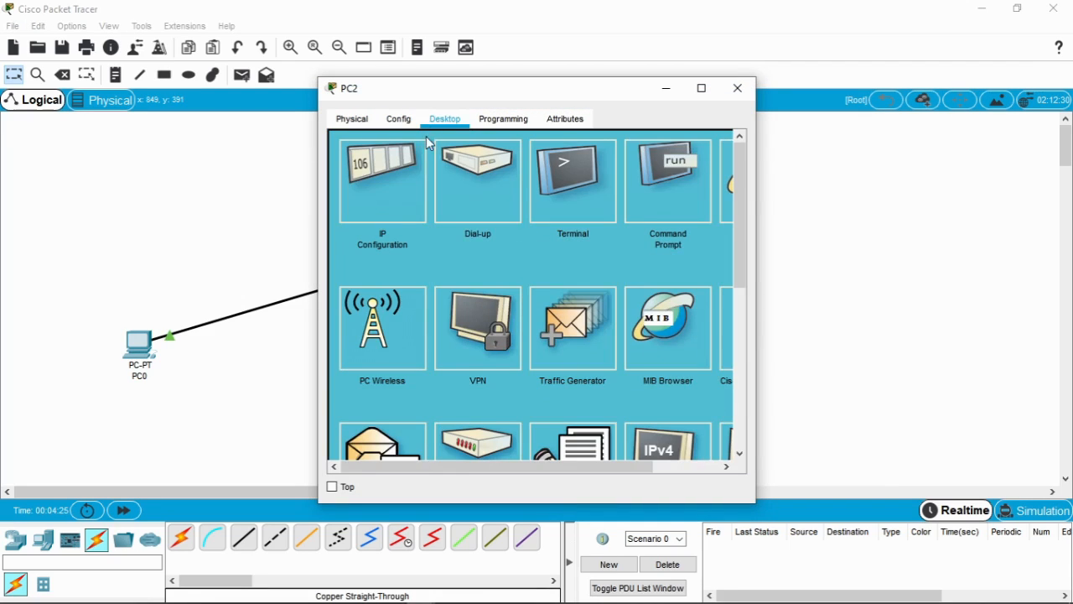
left_click(375, 199)
left_click(485, 229)
type("10.10.10.1")
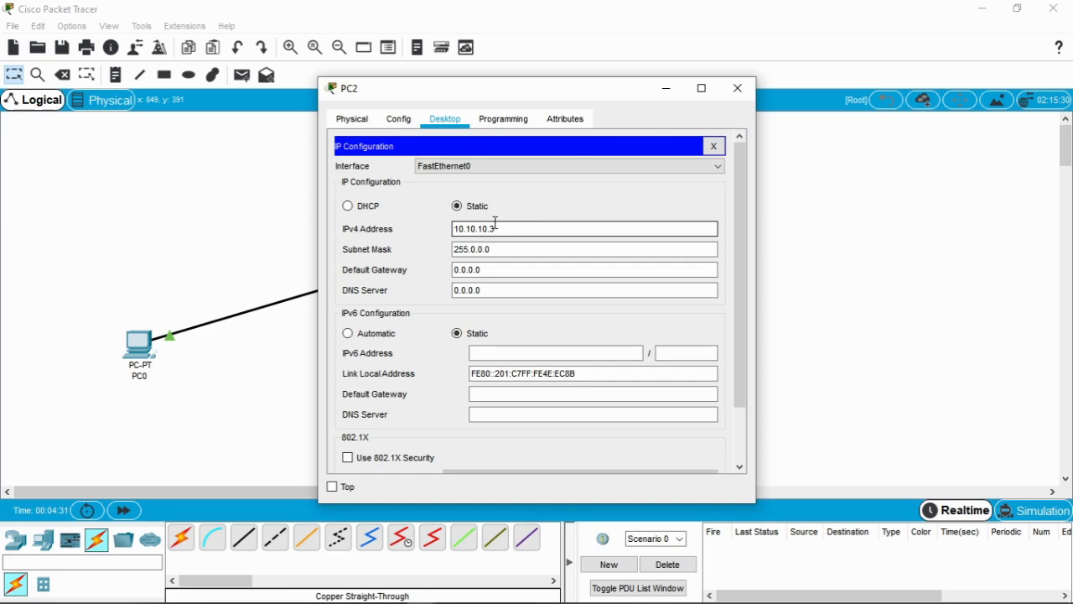
left_click(736, 87)
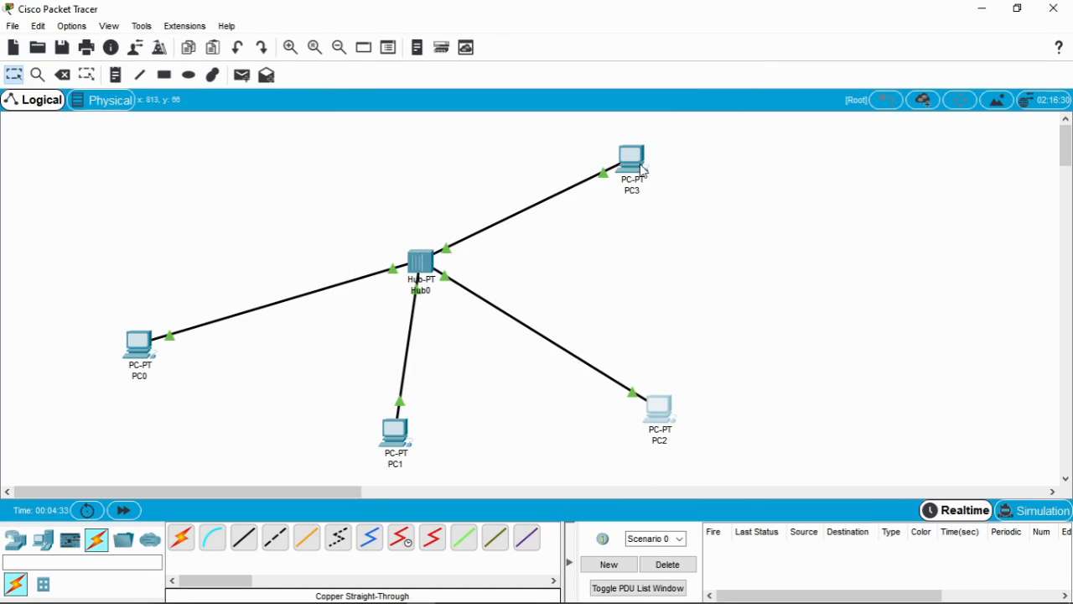
- Give PC3 the static IPv4 address 10.10.10.4 with subnet mask 255.0.0.0, and close its device window
left_click(642, 169)
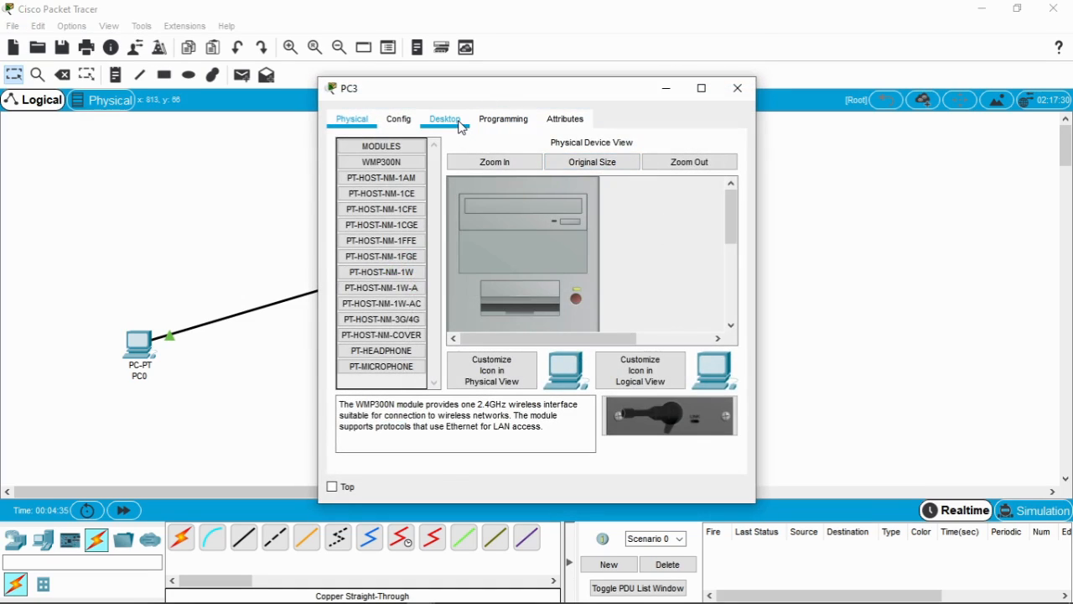
left_click(461, 126)
left_click(403, 172)
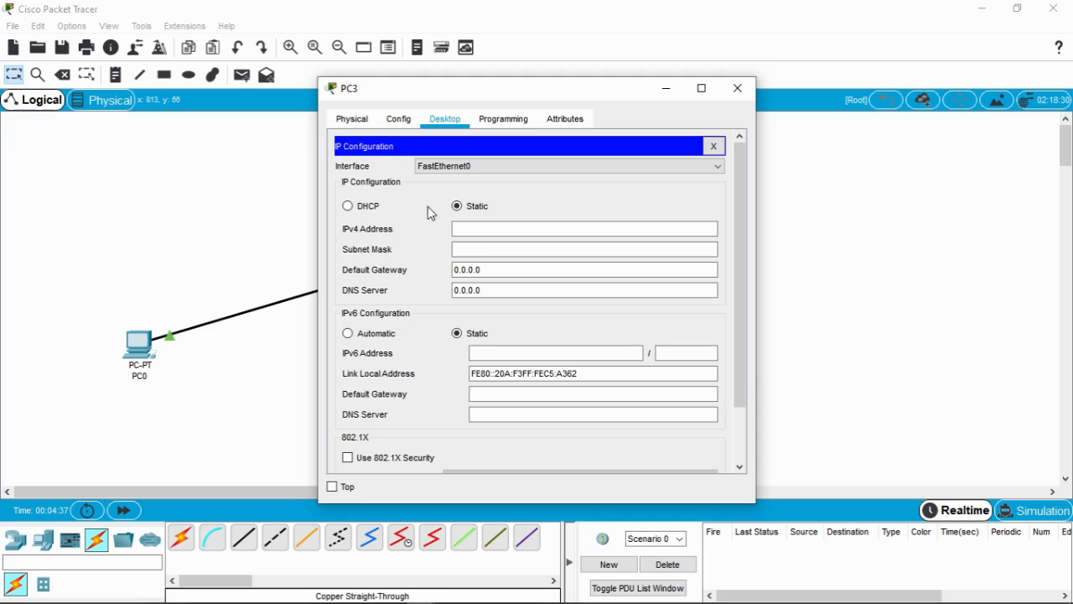
type("10.10.10.1")
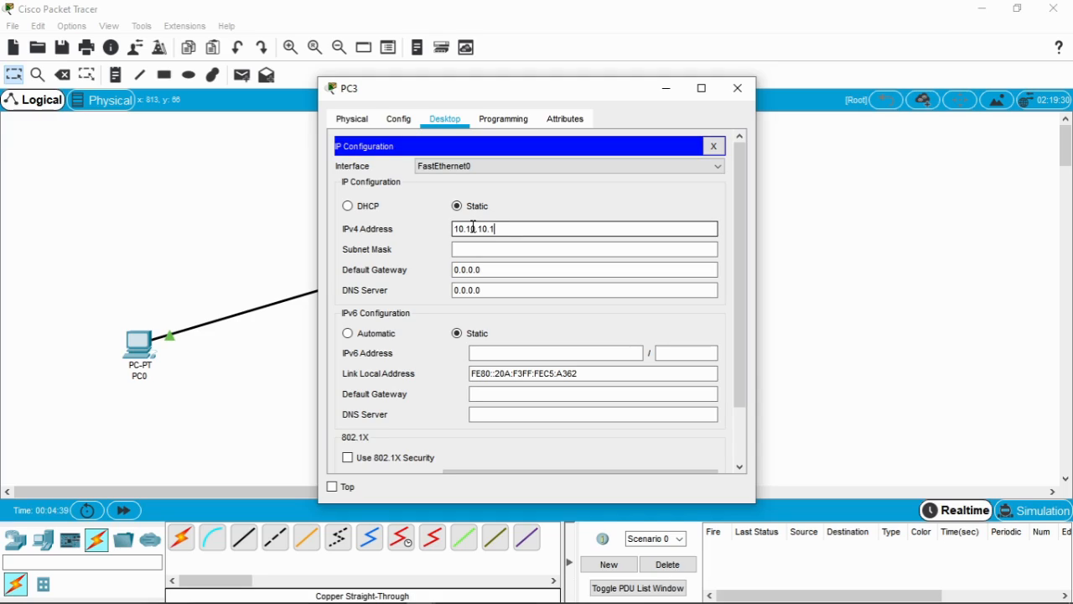
key("Tab")
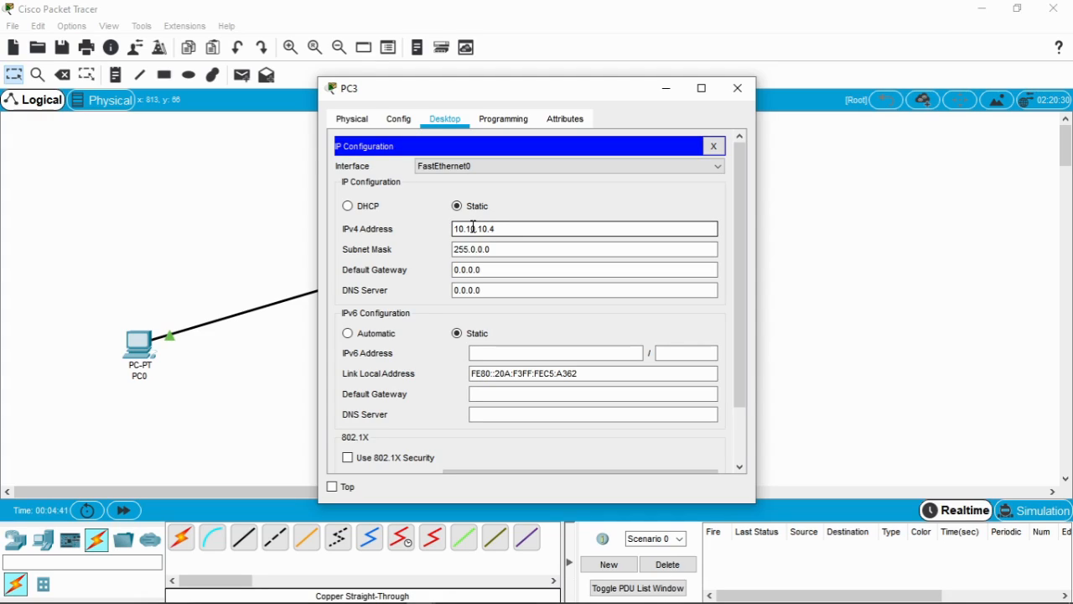
left_click(738, 89)
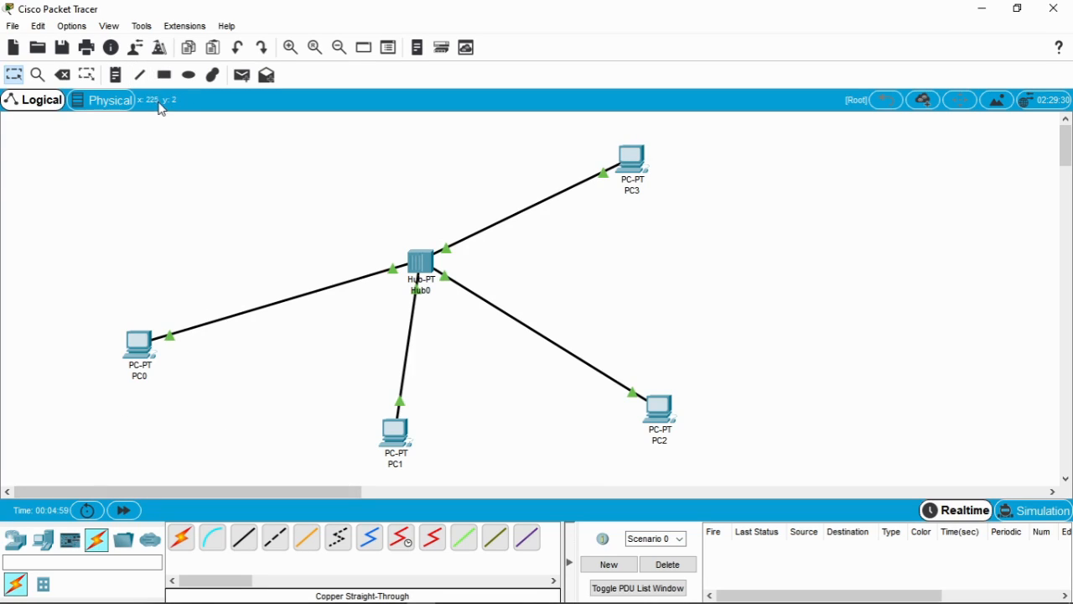
- Place a text note reading 10.10.10.1 just below PC0 in the workspace
left_click(116, 74)
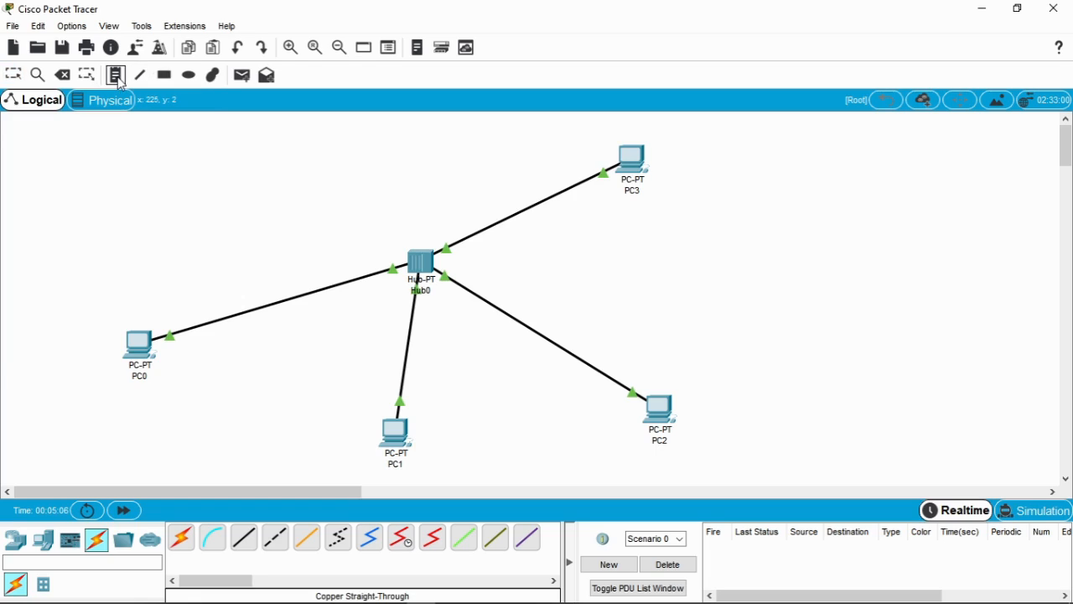
left_click(120, 391)
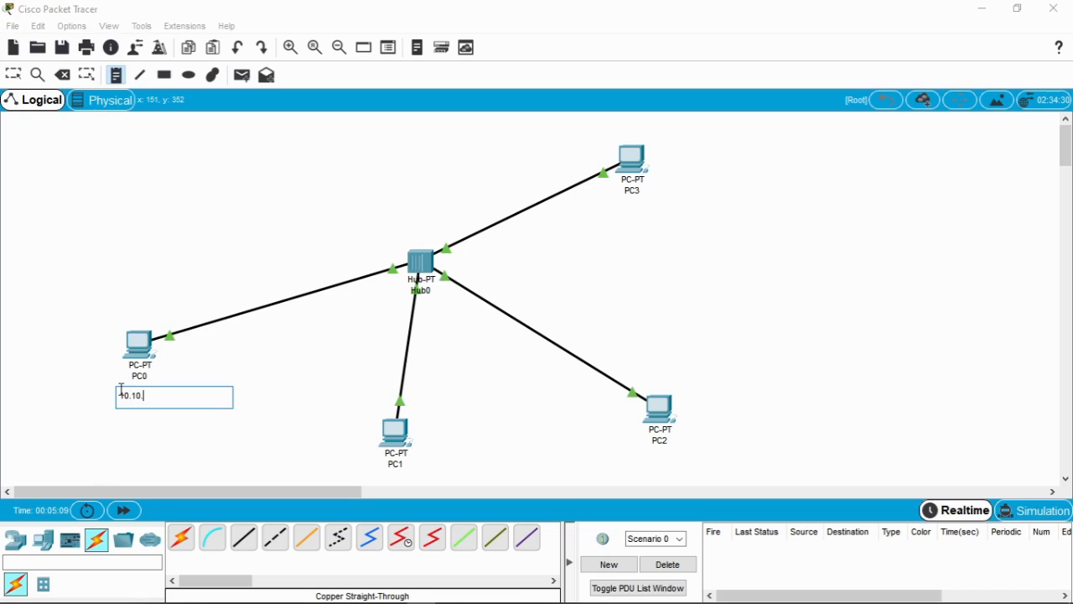
type("10.10.10.1")
key("Return")
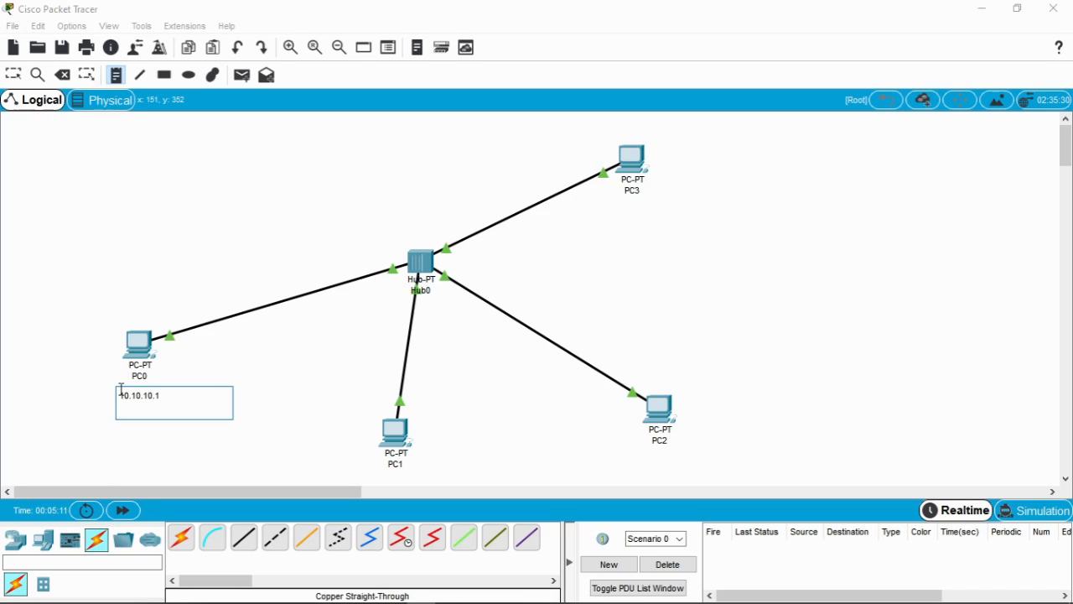
- Place a text note reading 10.10.10.2 just below PC1 in the workspace
left_click(367, 474)
type("1")
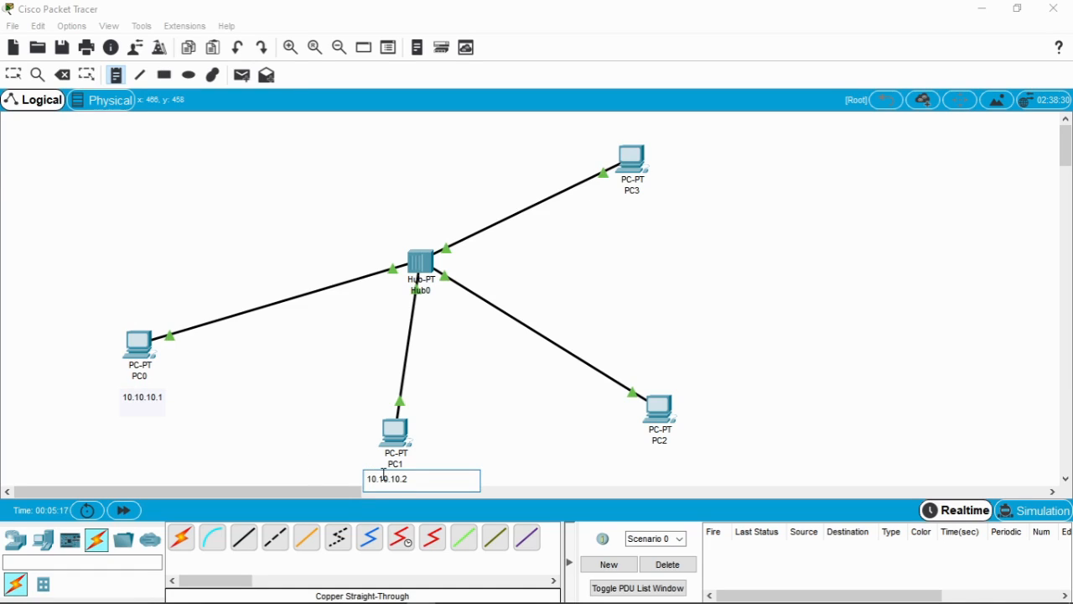
type("0.10.10.2")
key("Return")
- Place text notes reading 10.10.10.3 below PC2 and 10.10.10.4 below PC3, and leave the note tool
left_click(641, 457)
type("10.")
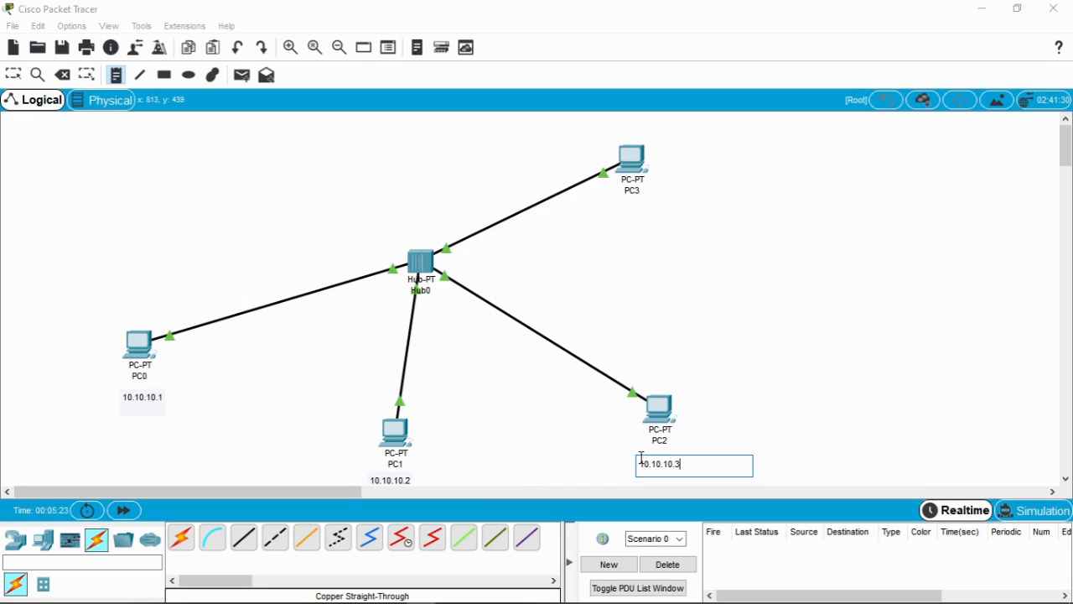
left_click(638, 206)
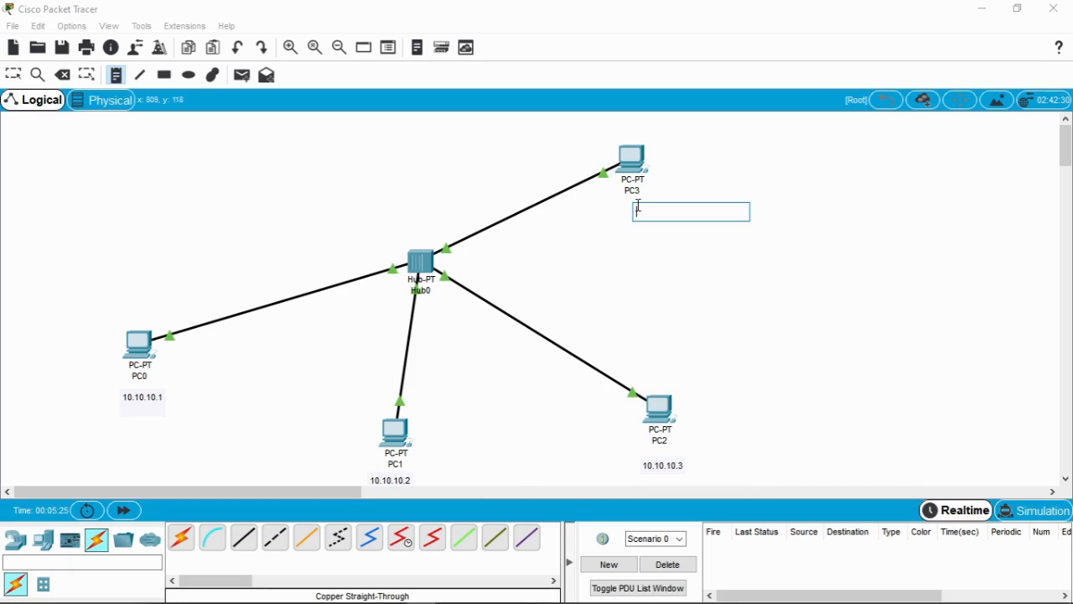
type("10.10.10.4")
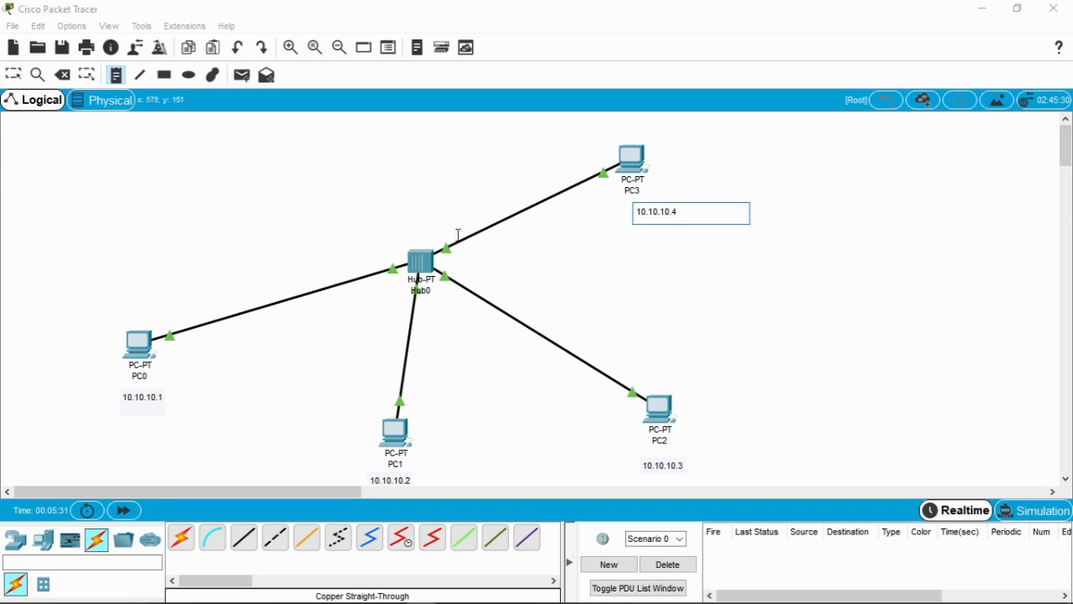
left_click(417, 163)
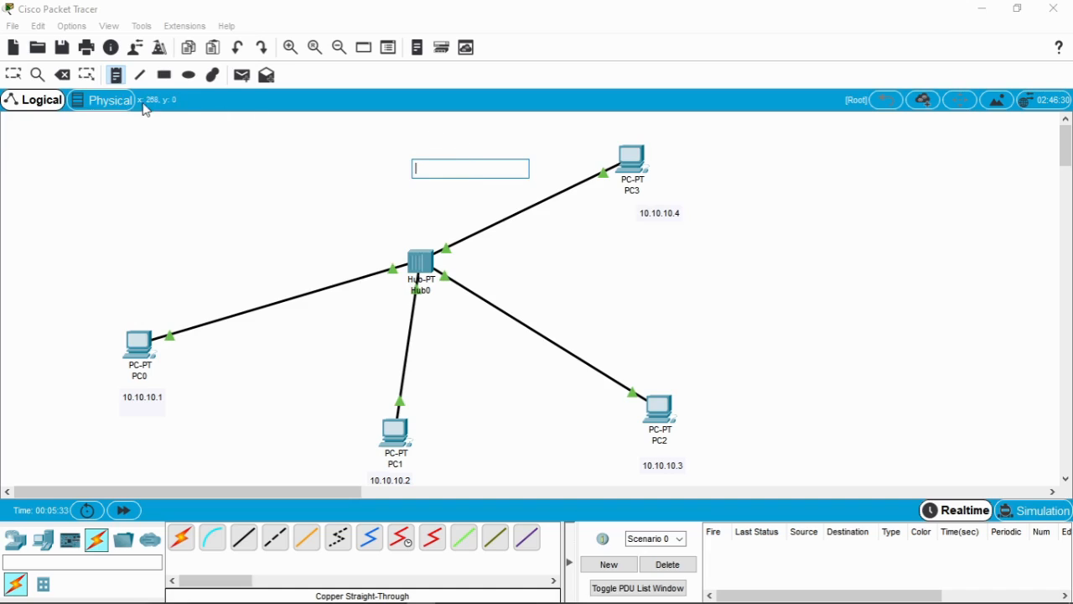
left_click(16, 76)
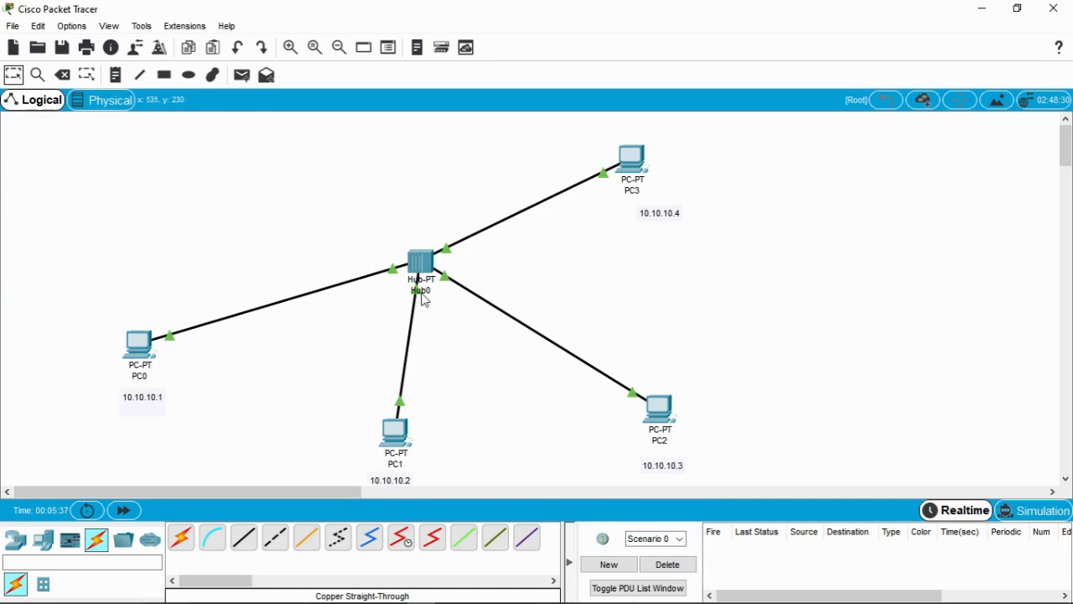
- Move the 10.10.10.4 and 10.10.10.3 notes closer under their PCs, and the 10.10.10.2 and 10.10.10.1 notes to the right of theirs
mouse_move(655, 222)
left_mouse_down()
mouse_move(632, 209)
mouse_move(636, 218)
left_mouse_up()
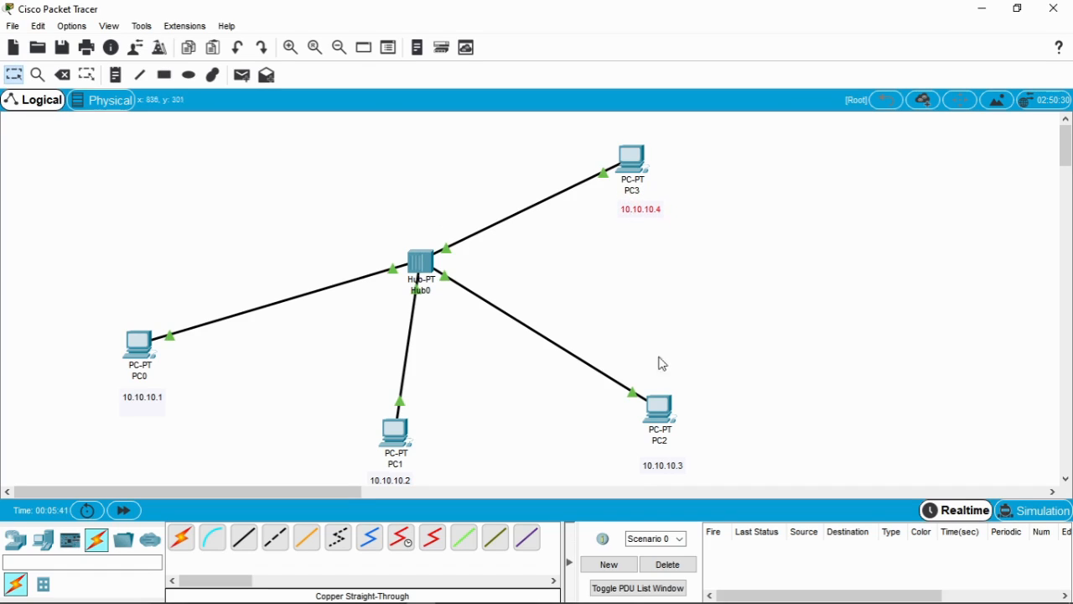
left_click(652, 467)
left_click_drag(652, 469, 651, 457)
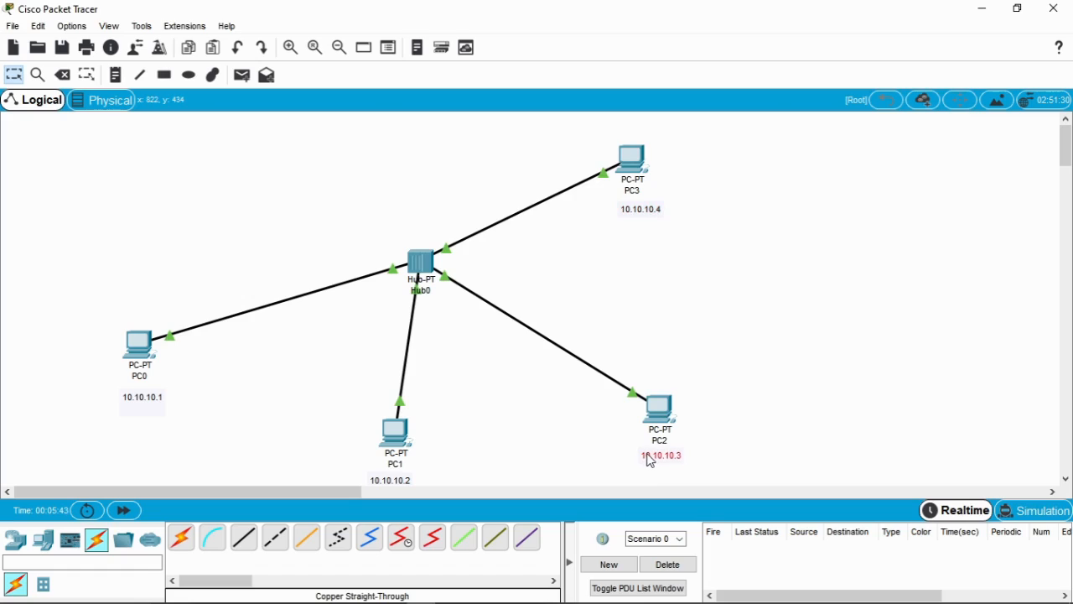
left_click(402, 482)
left_click_drag(420, 480, 454, 436)
left_click_drag(151, 402, 196, 382)
left_click(280, 235)
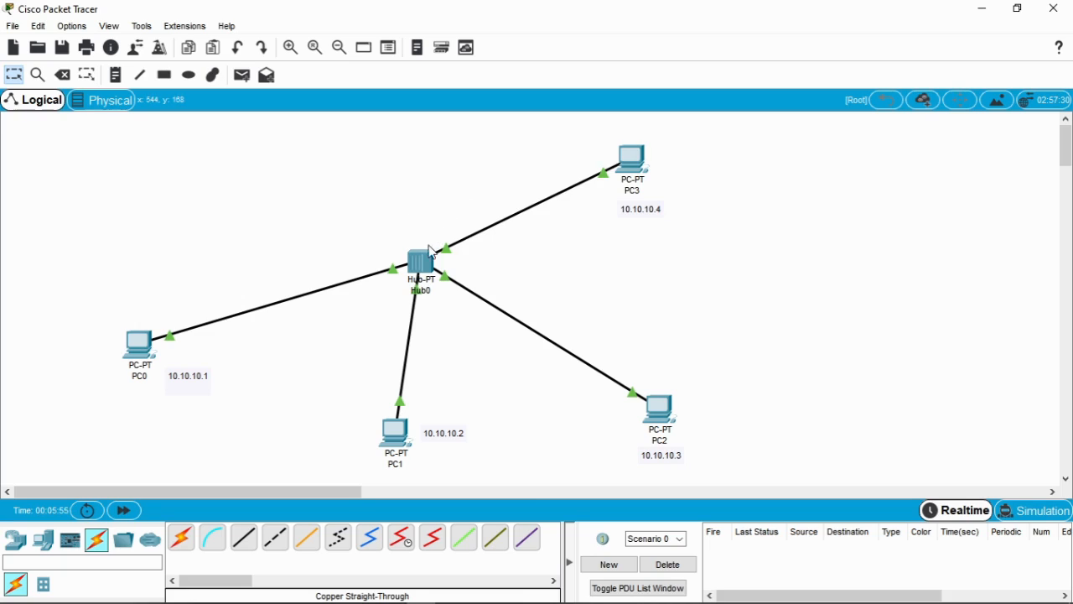
- Move Hub0 slightly to the left so that it sits straight above PC1
mouse_move(427, 268)
left_mouse_down()
mouse_move(411, 237)
mouse_move(430, 280)
left_mouse_up()
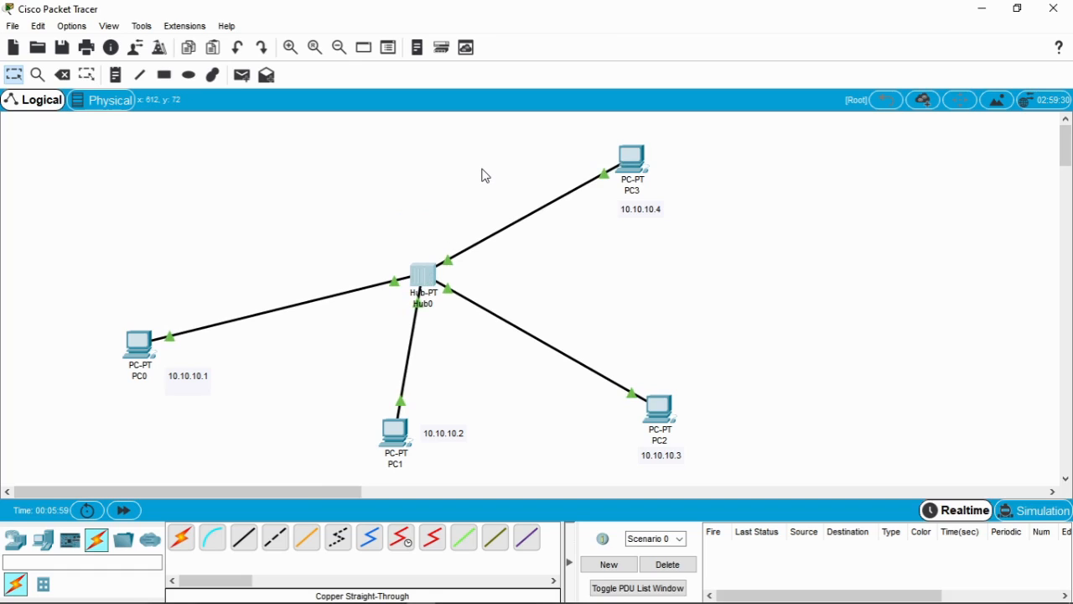
mouse_move(436, 279)
left_mouse_down()
mouse_move(394, 259)
mouse_move(429, 280)
left_mouse_up()
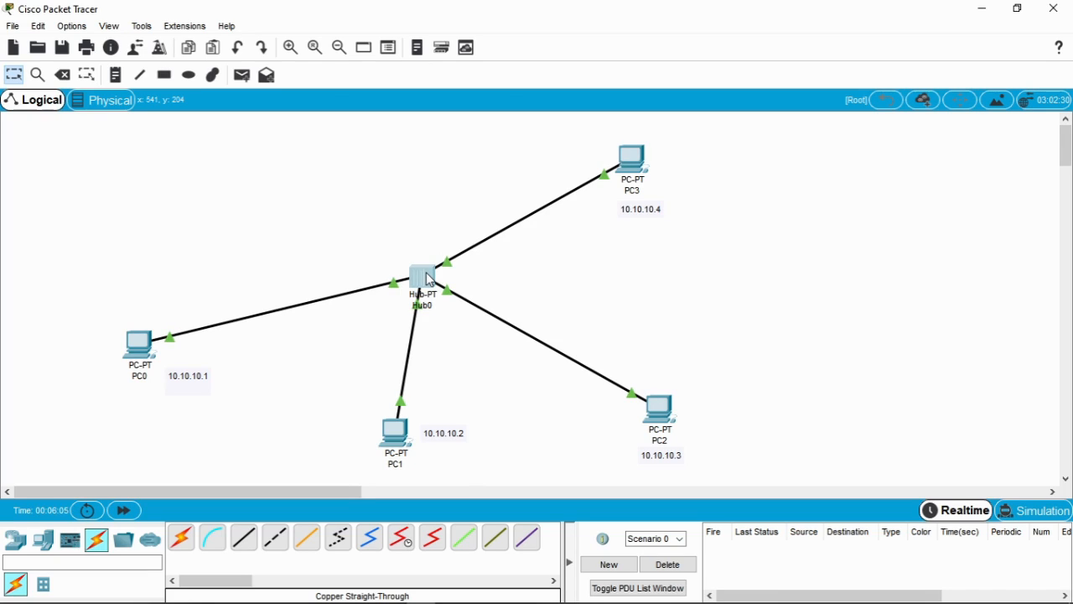
left_click_drag(430, 280, 403, 264)
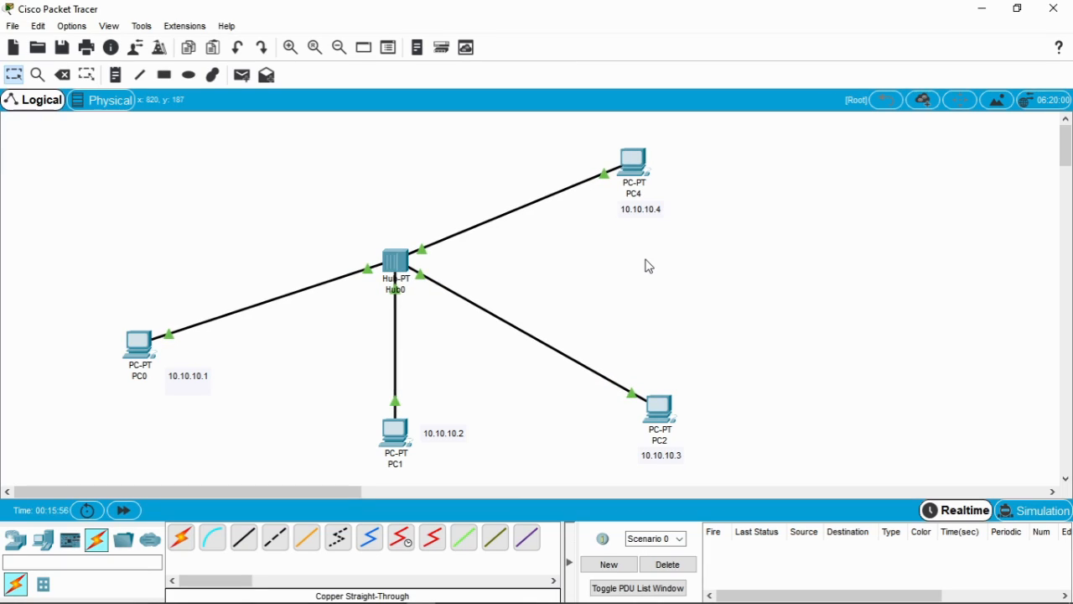
- Open PC4's device window to view its Desktop applications, and close it again
left_click(638, 171)
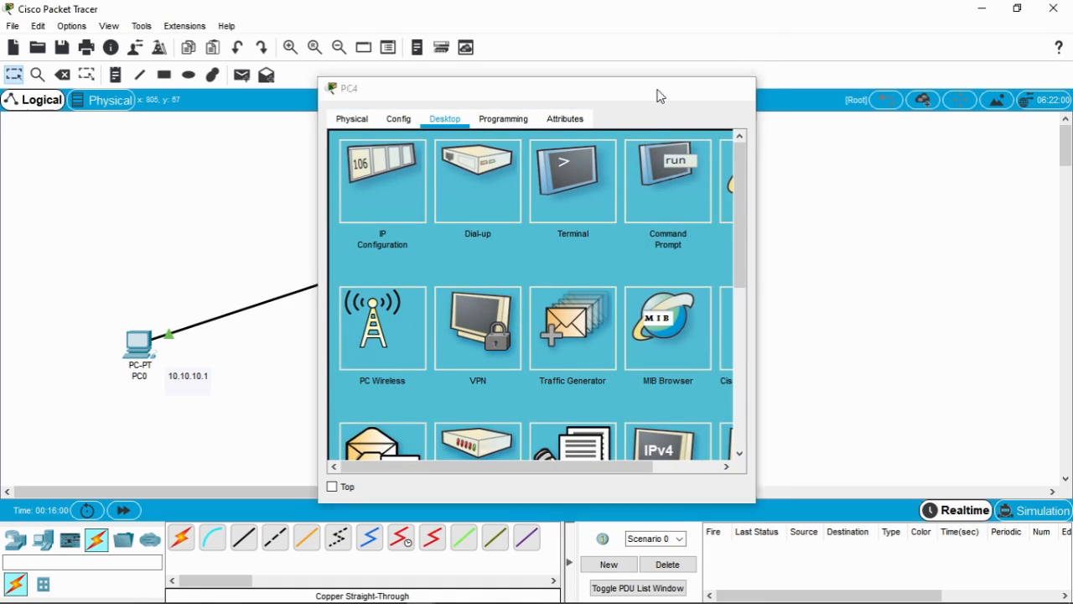
left_click(737, 88)
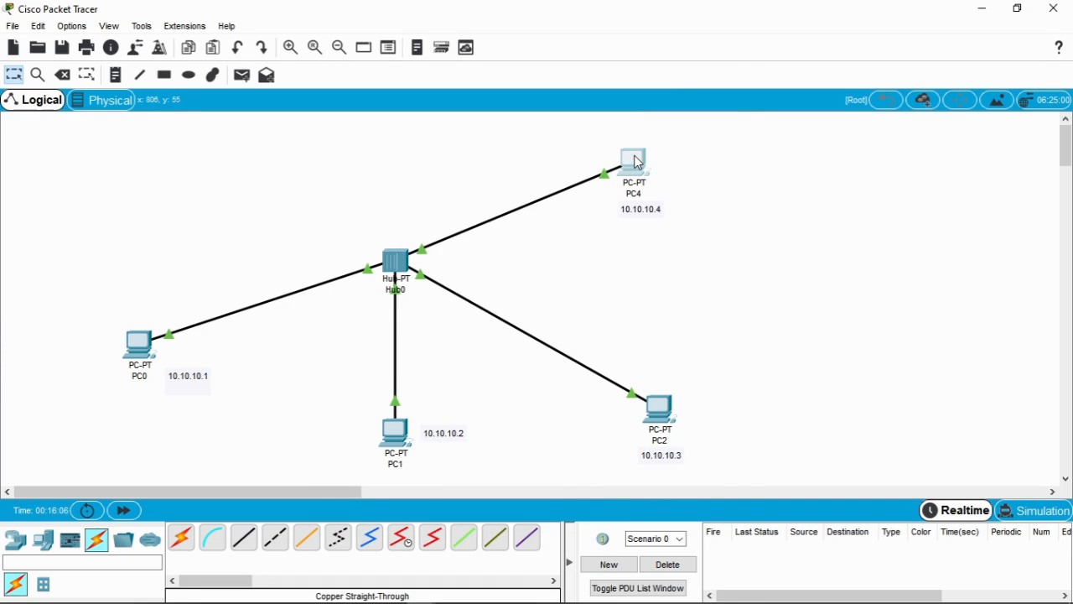
- Run ipconfig in PC4's Command Prompt and highlight the IPv4 address of its FastEthernet0 connection
left_click(634, 161)
left_click(677, 190)
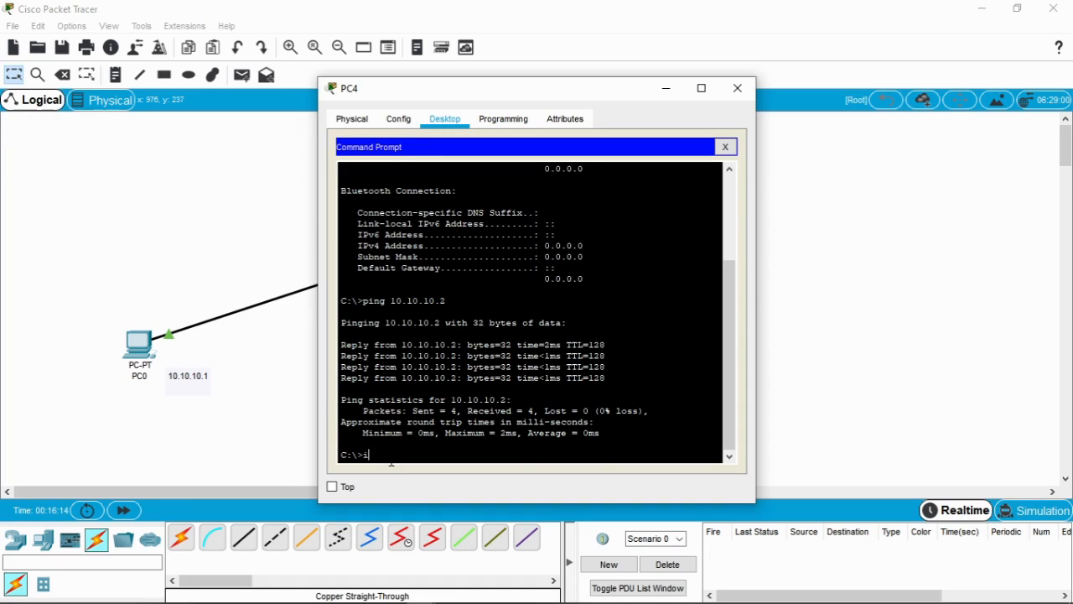
type("ipconfig")
key("Return")
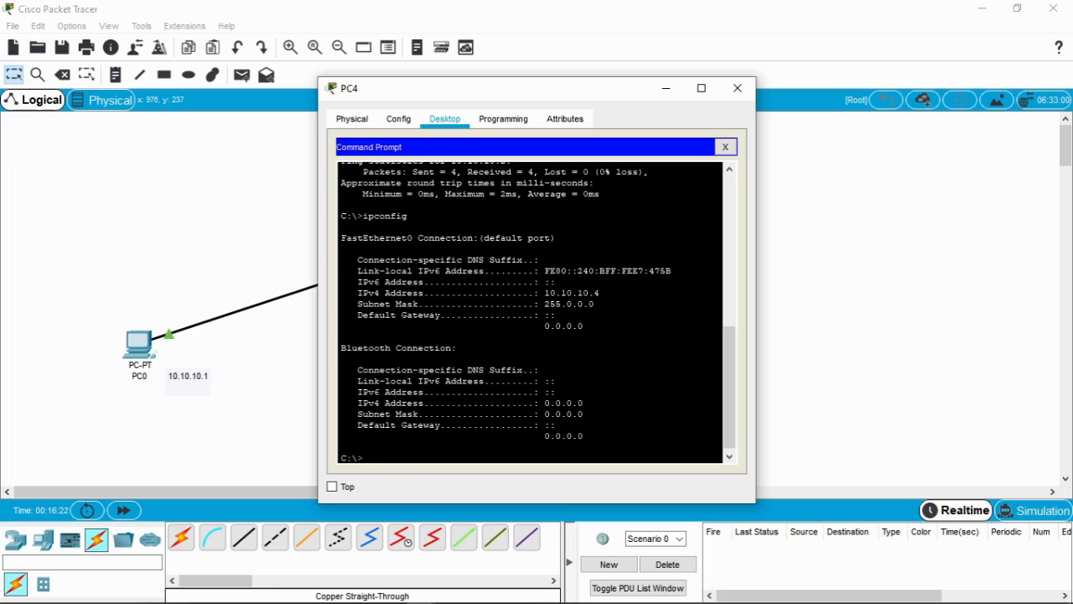
left_click_drag(601, 292, 544, 293)
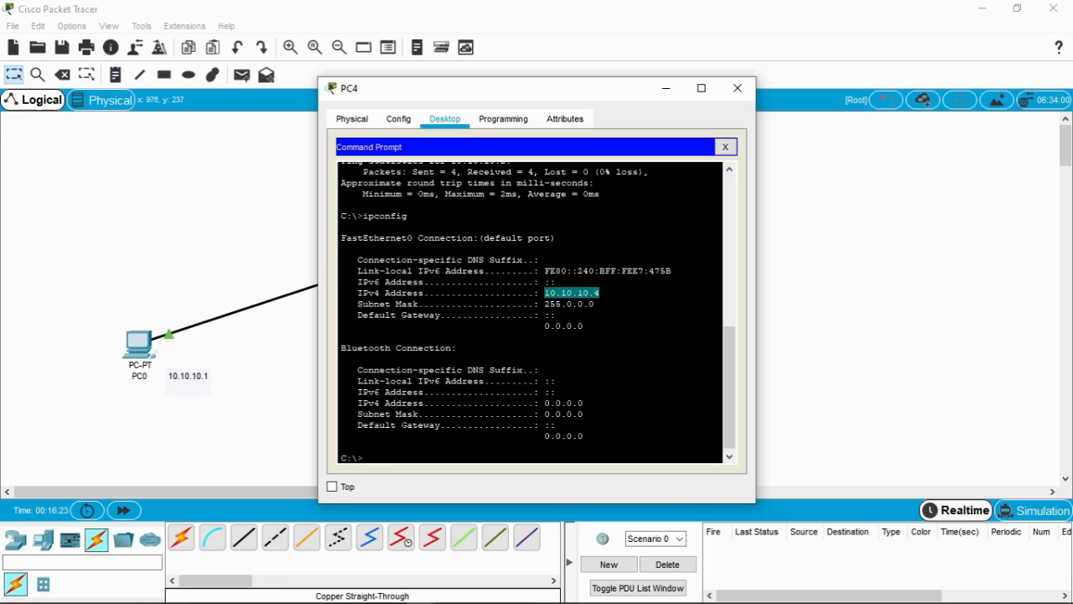
left_click(390, 435)
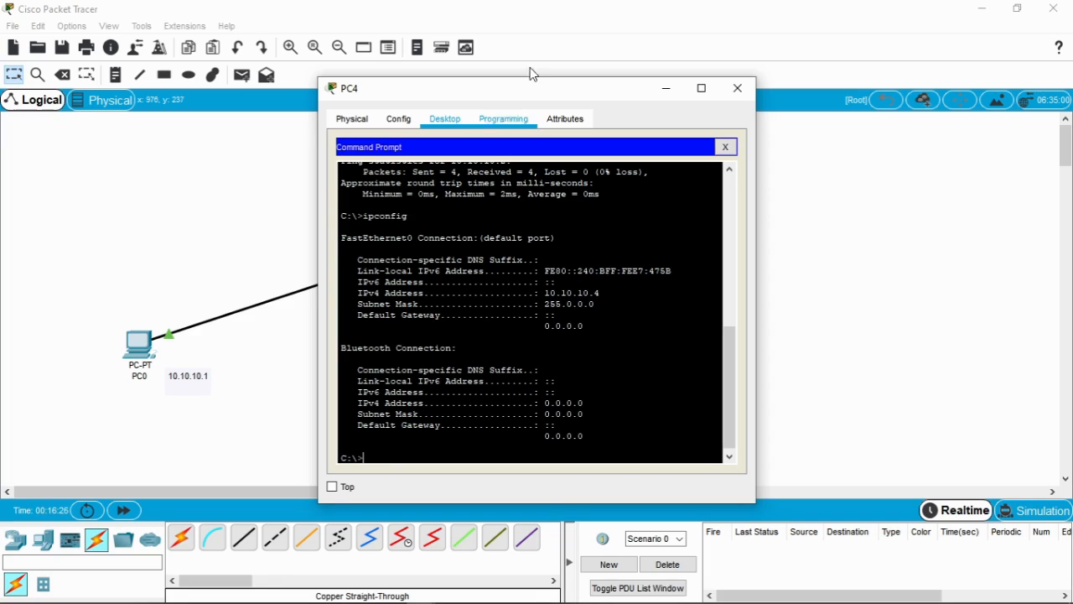
- Ping 10.10.10.2 from PC4's Command Prompt and highlight the reply lines
left_click_drag(511, 83, 745, 99)
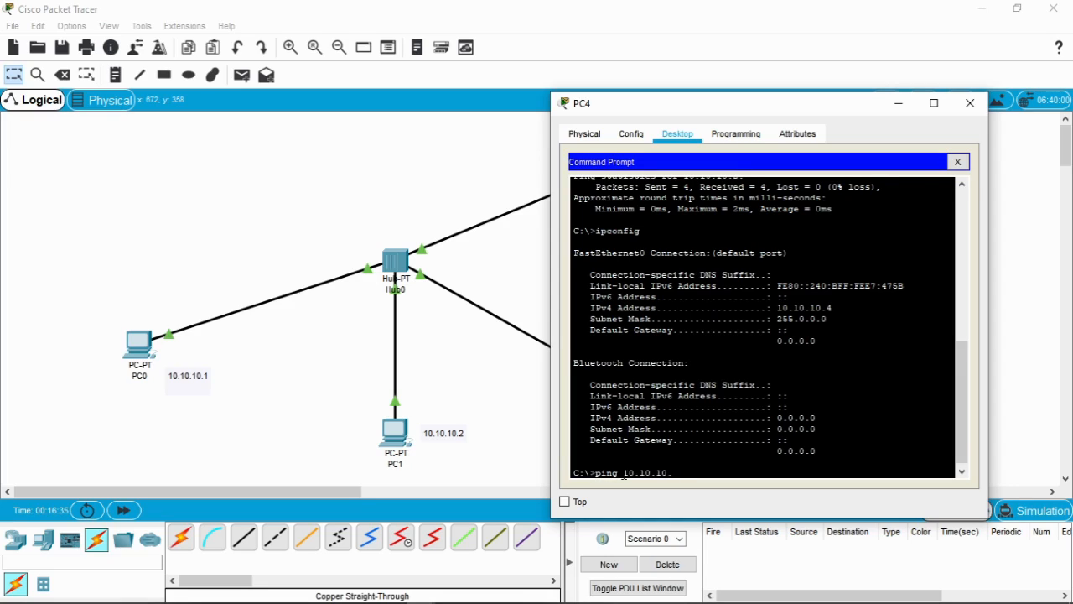
key("Return")
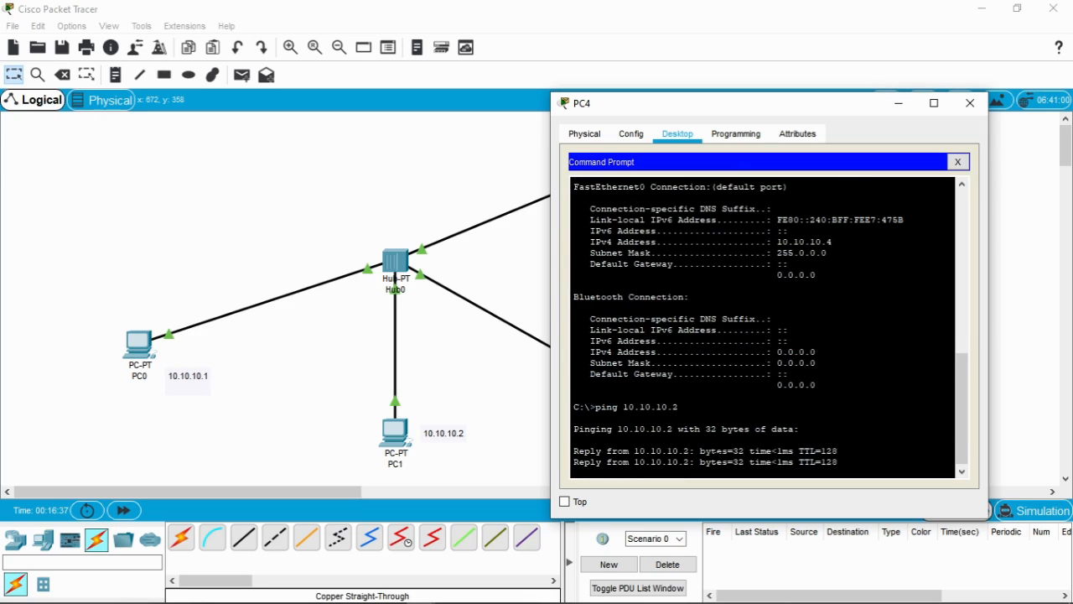
left_click_drag(574, 439, 639, 439)
left_click_drag(574, 362, 815, 396)
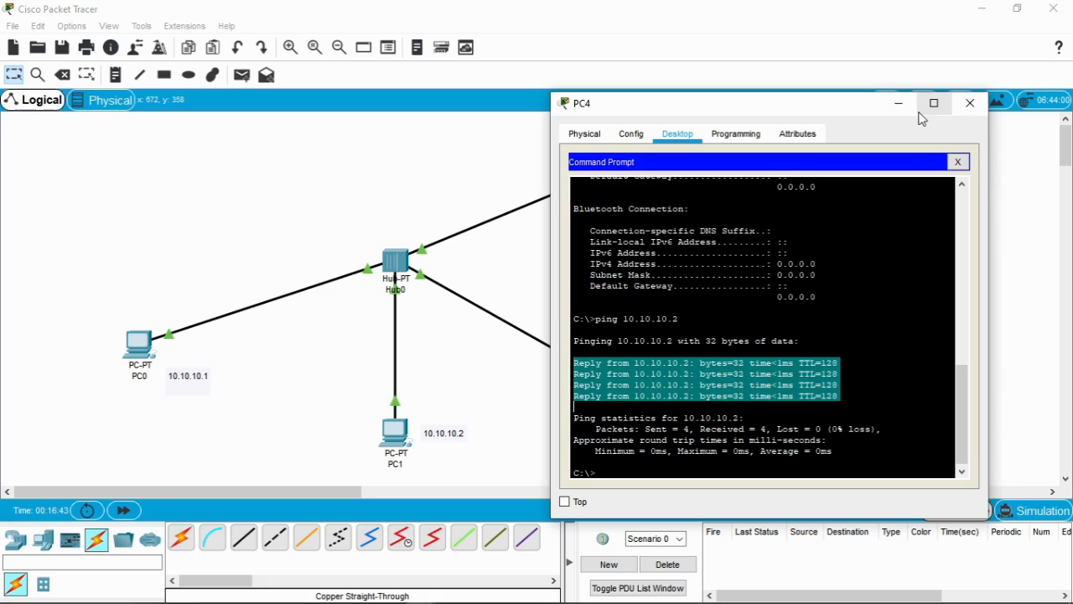
left_click(646, 478)
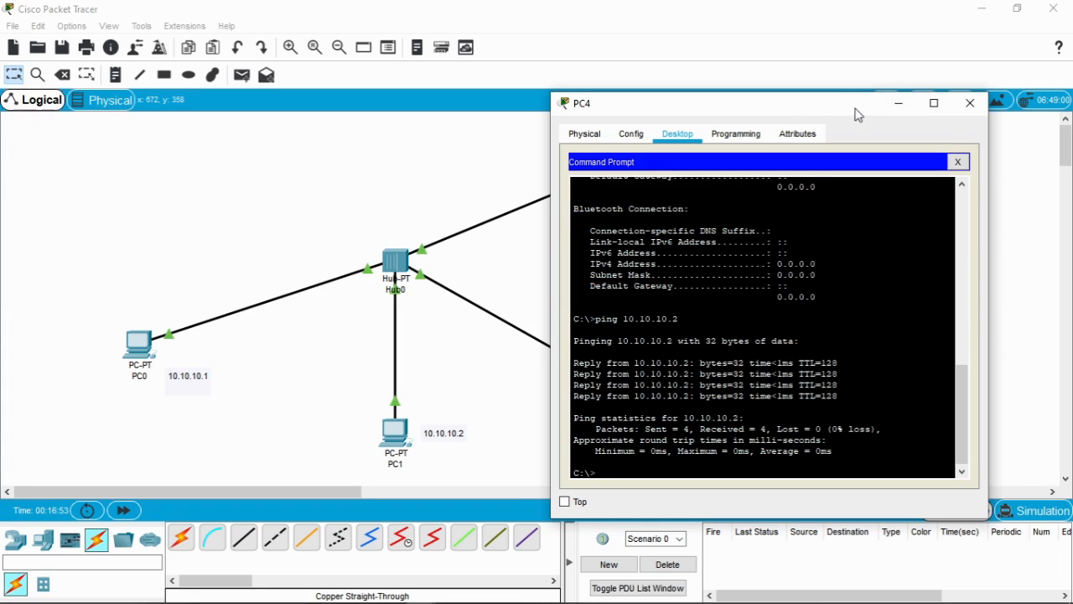
- Minimise PC4's window and try to add a simple PDU with PC4 as its source
left_click_drag(803, 115, 482, 171)
mouse_move(430, 593)
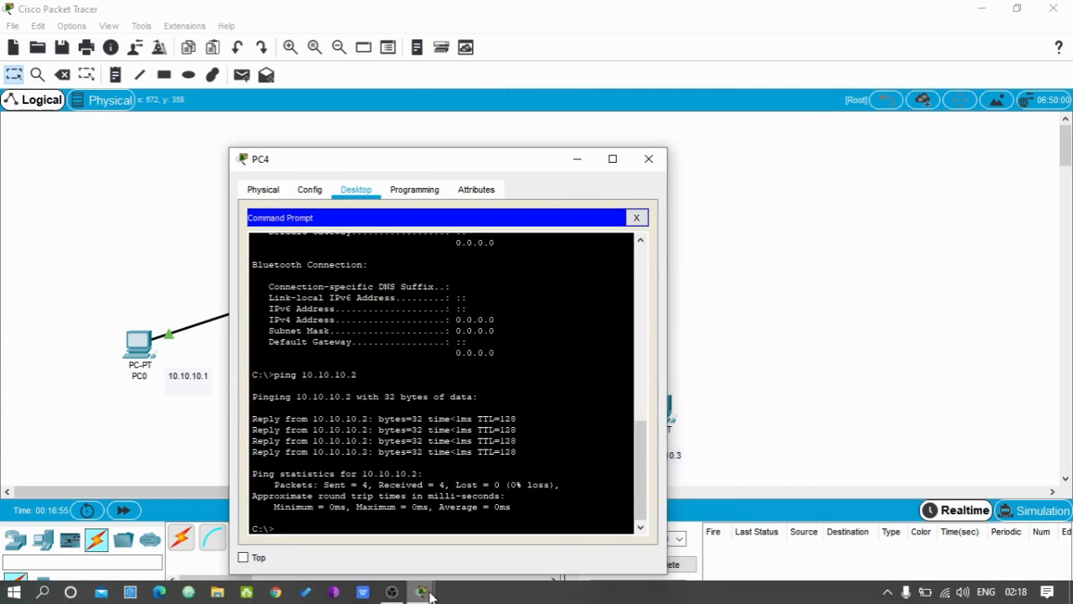
left_click(577, 161)
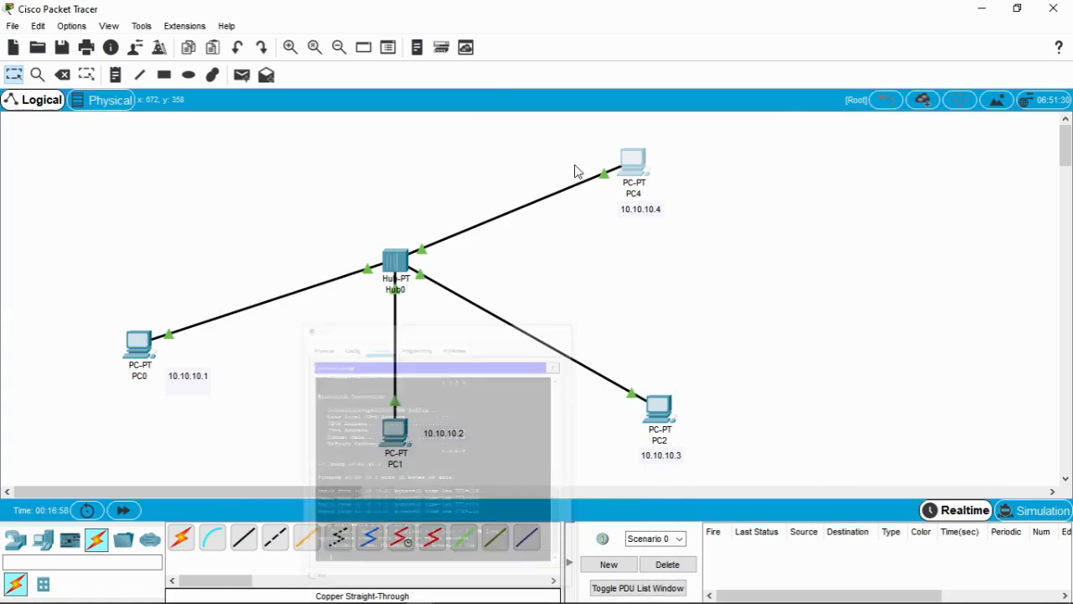
left_click(251, 75)
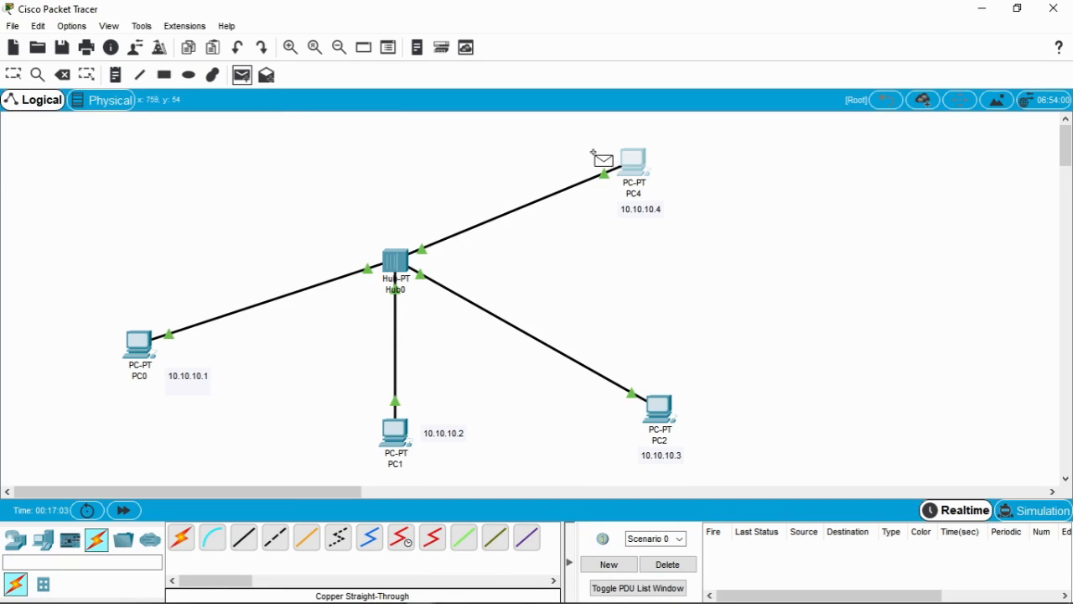
left_click(630, 161)
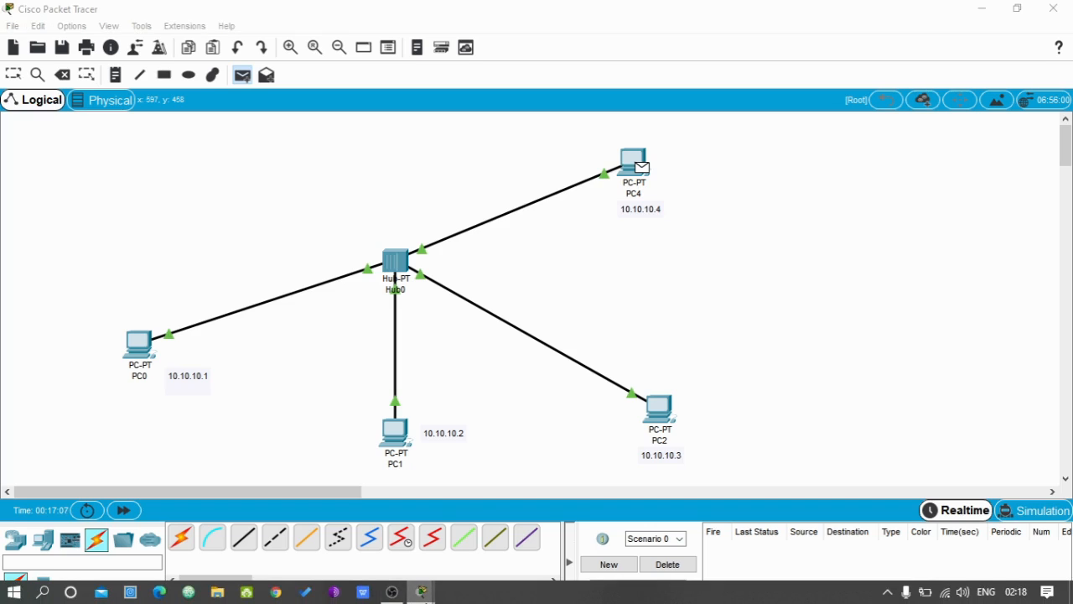
- Switch to Simulation mode and ping 10.10.10.2 from PC4's Command Prompt
mouse_move(421, 592)
left_click(510, 520)
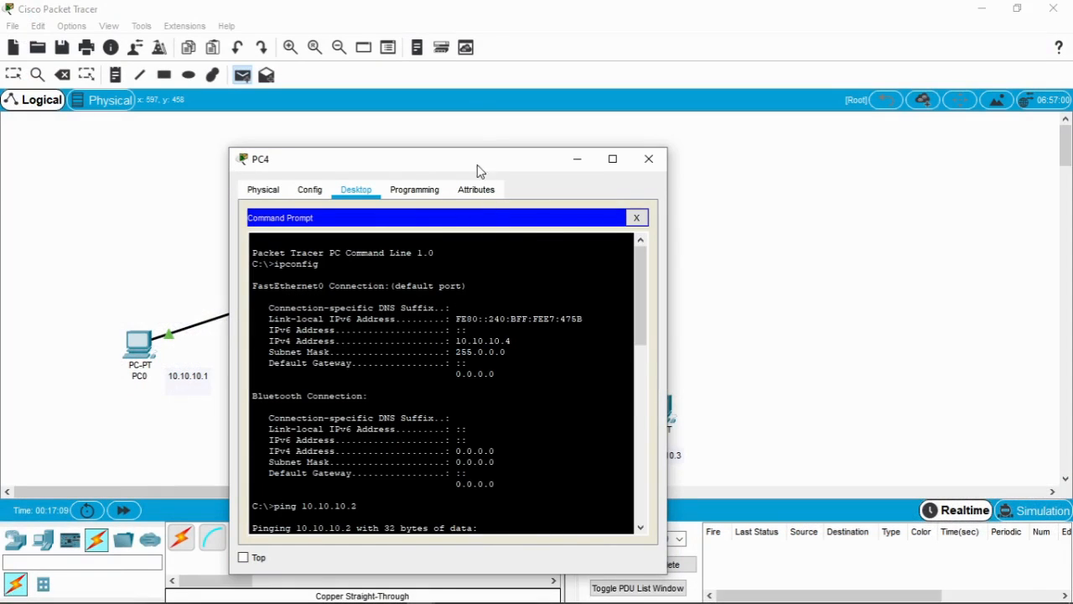
left_click_drag(472, 149, 664, 104)
scroll(633, 308, "down", 5)
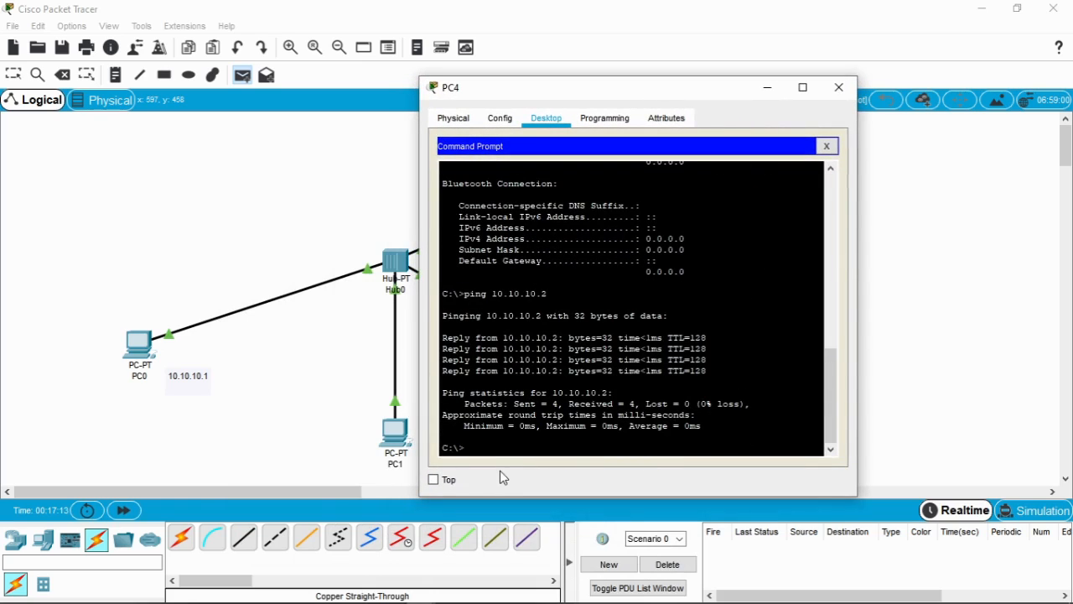
type("p")
left_click(1033, 510)
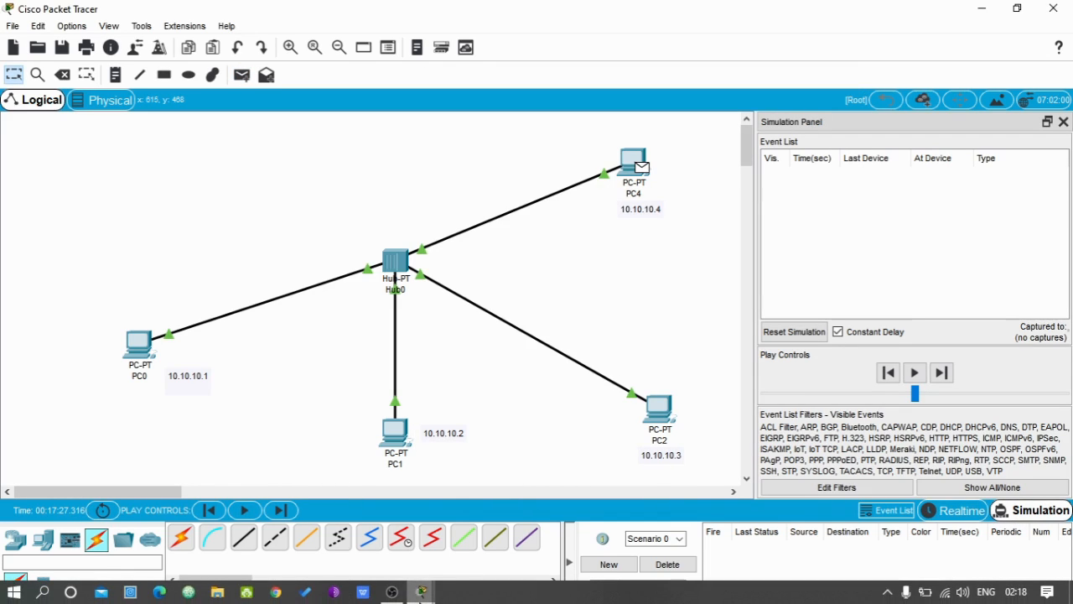
mouse_move(422, 592)
left_click(505, 532)
type("ping 10.10.10.2")
key("Return")
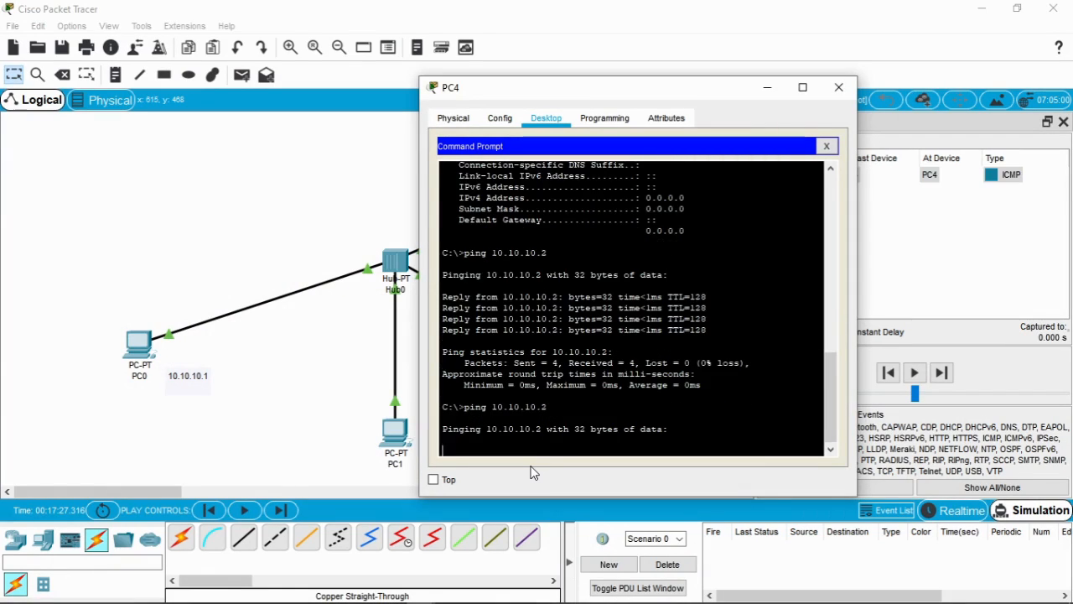
- Play the ping simulation to watch the ICMP packets travel through Hub0, and return to Realtime mode
left_click_drag(633, 88, 869, 74)
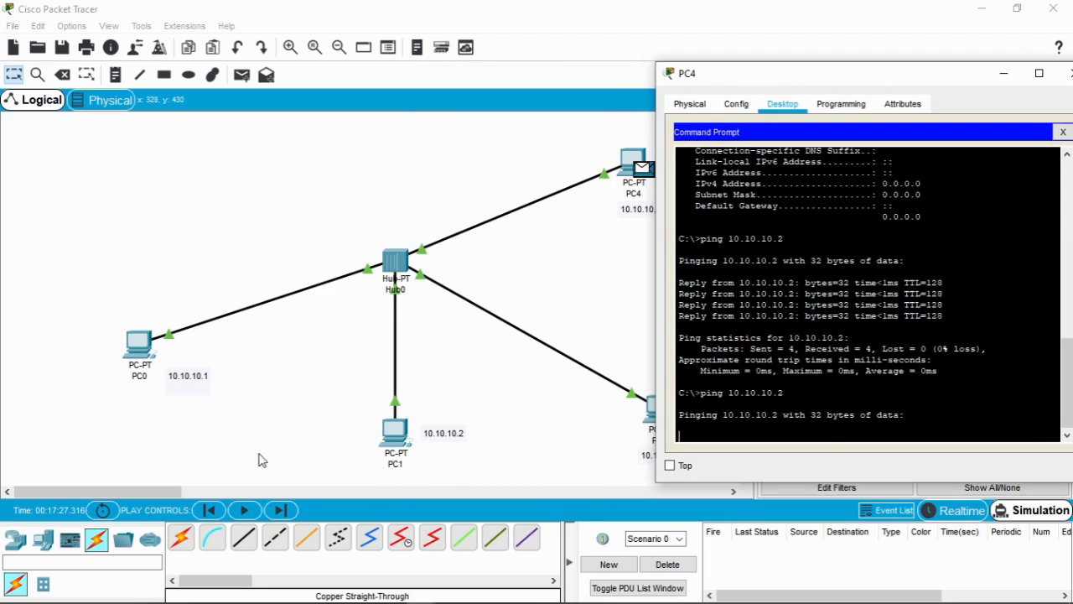
left_click(245, 510)
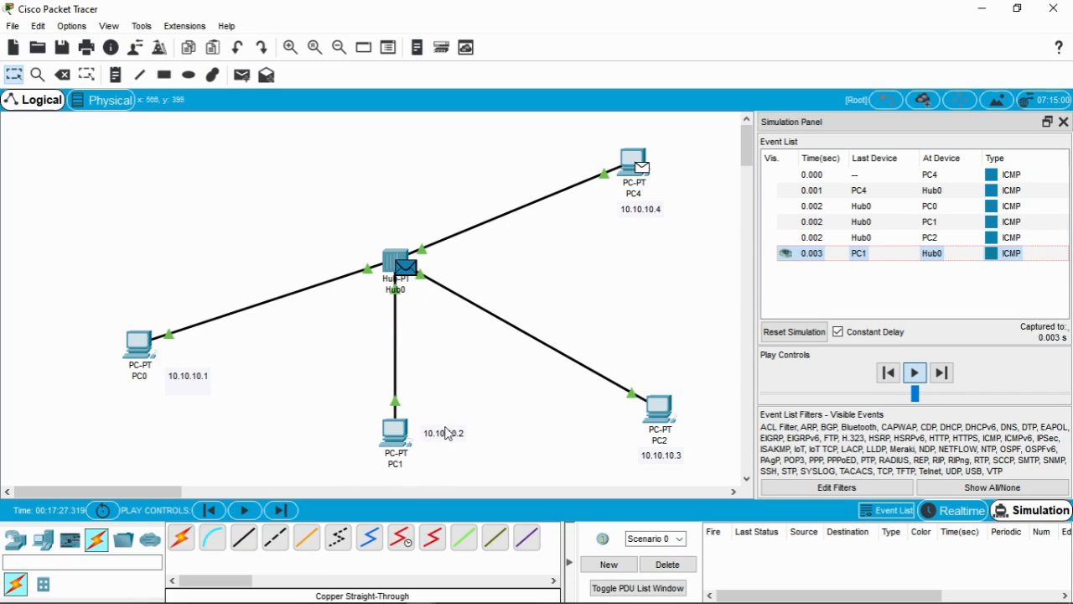
mouse_move(446, 432)
left_mouse_down()
mouse_move(449, 444)
mouse_move(450, 412)
mouse_move(450, 431)
left_mouse_up()
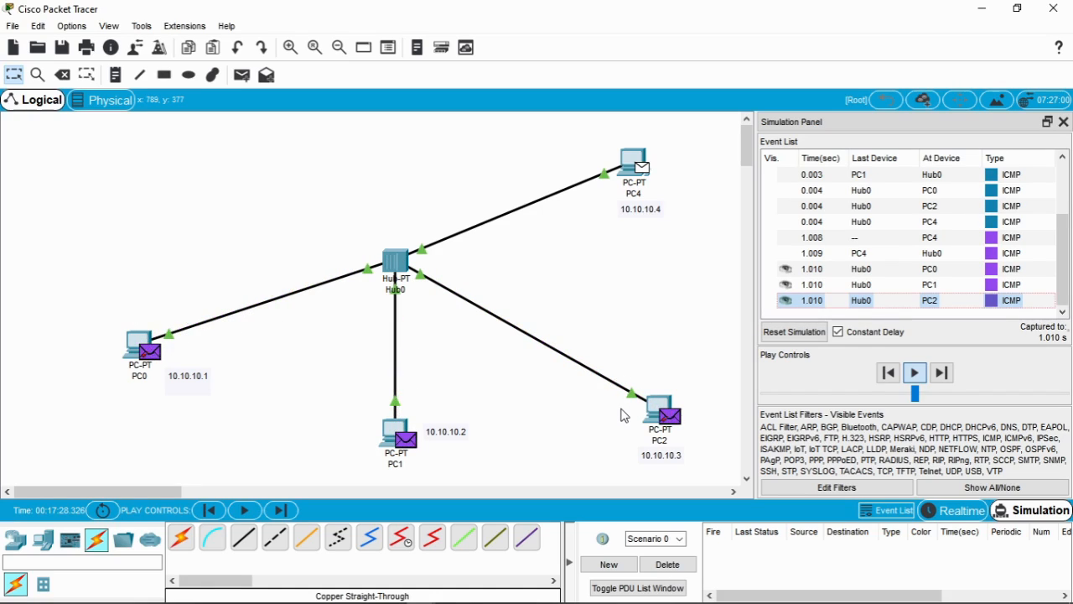
left_click(246, 510)
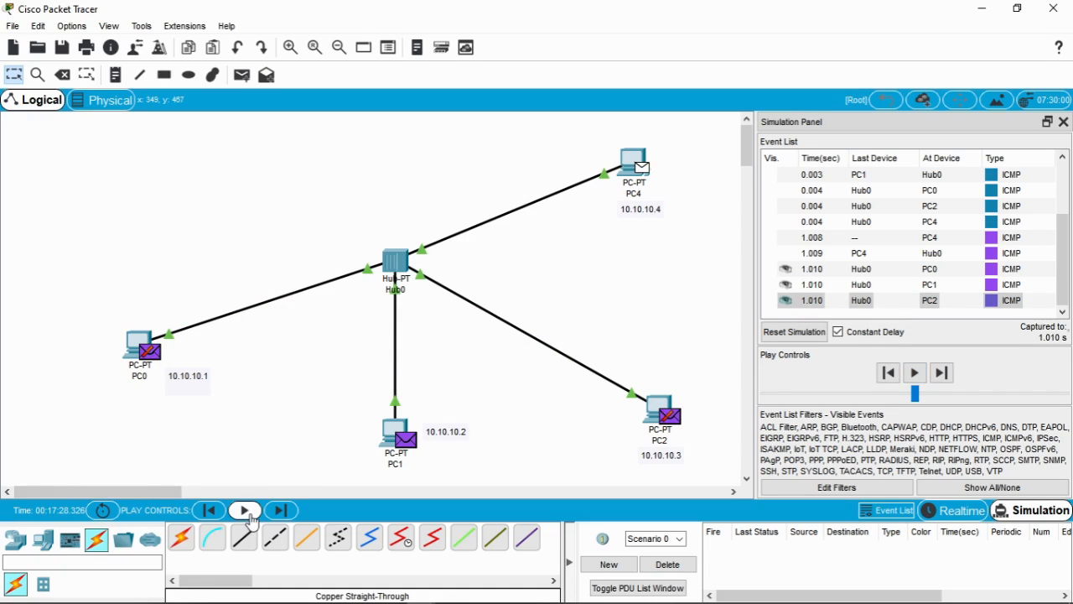
left_click(246, 510)
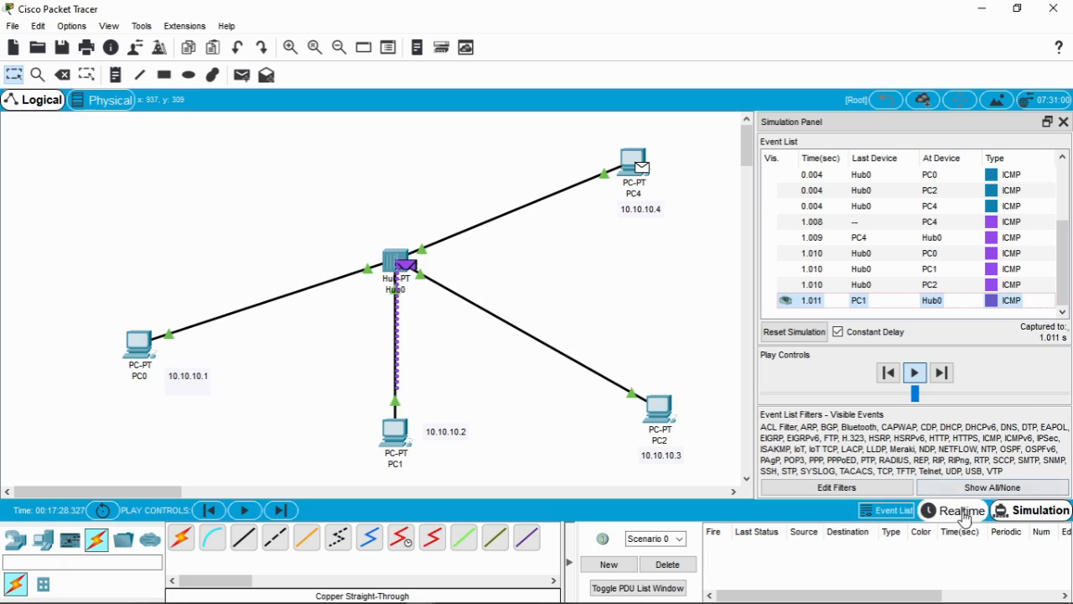
left_click(964, 513)
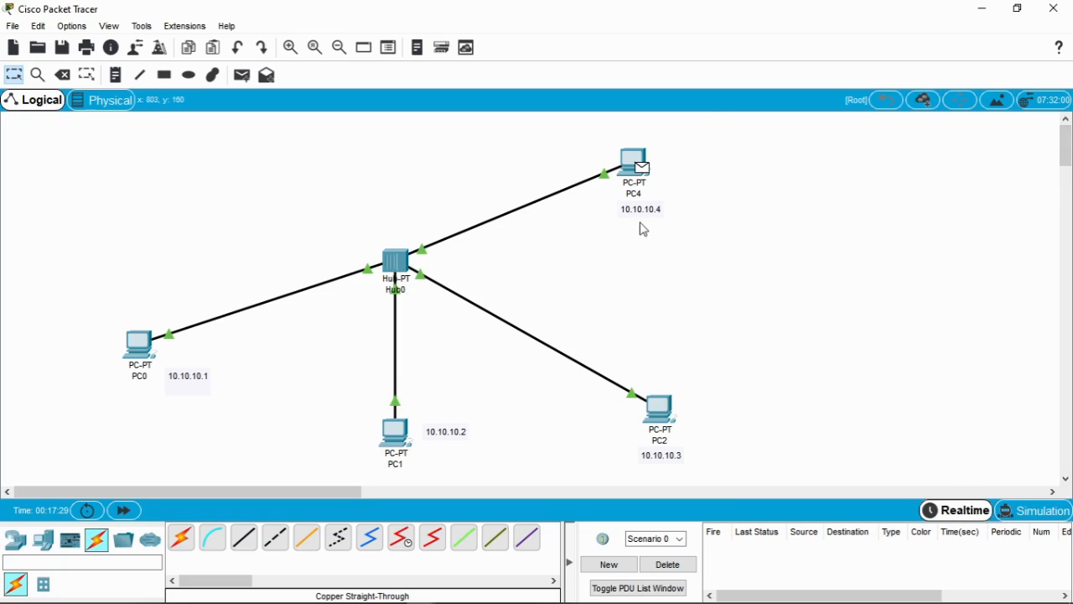
- Shift PC4 slightly to the right and browse the available end devices
mouse_move(635, 170)
left_mouse_down()
mouse_move(665, 205)
mouse_move(651, 170)
left_mouse_up()
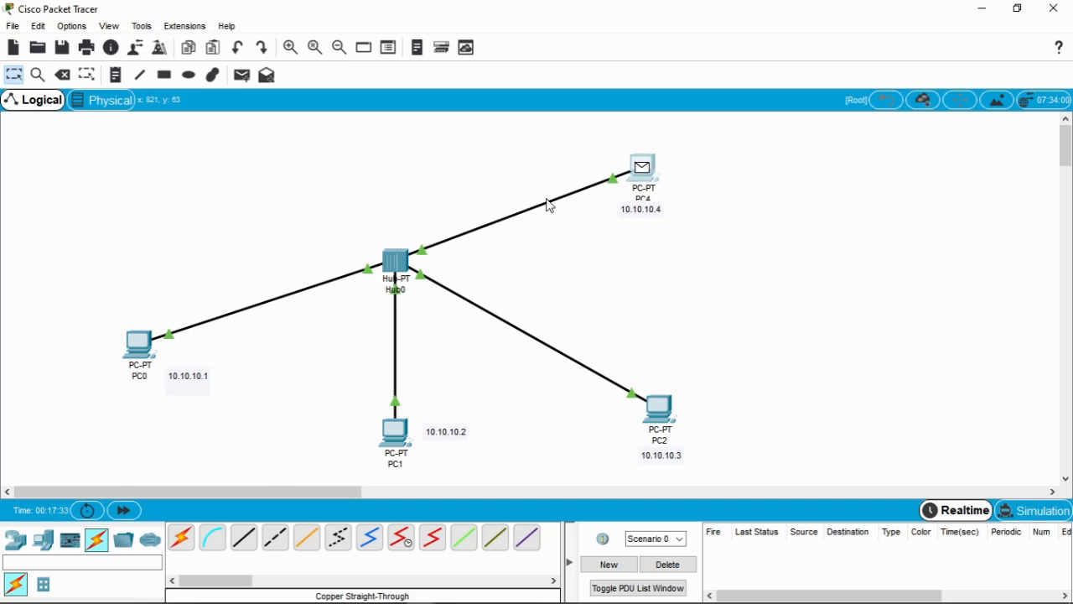
left_click(45, 541)
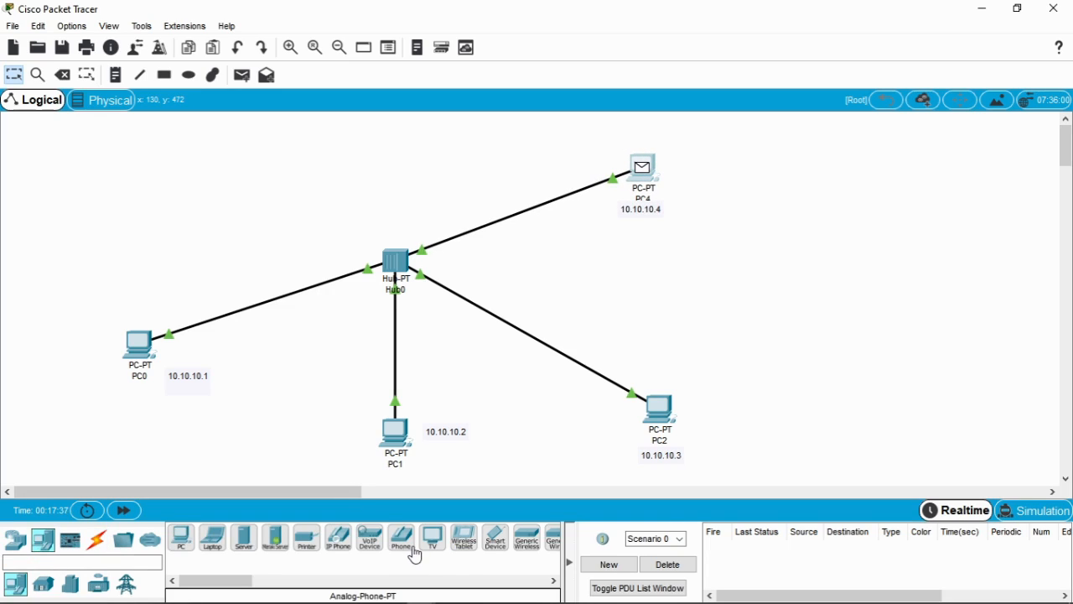
scroll(453, 551, "down", 2)
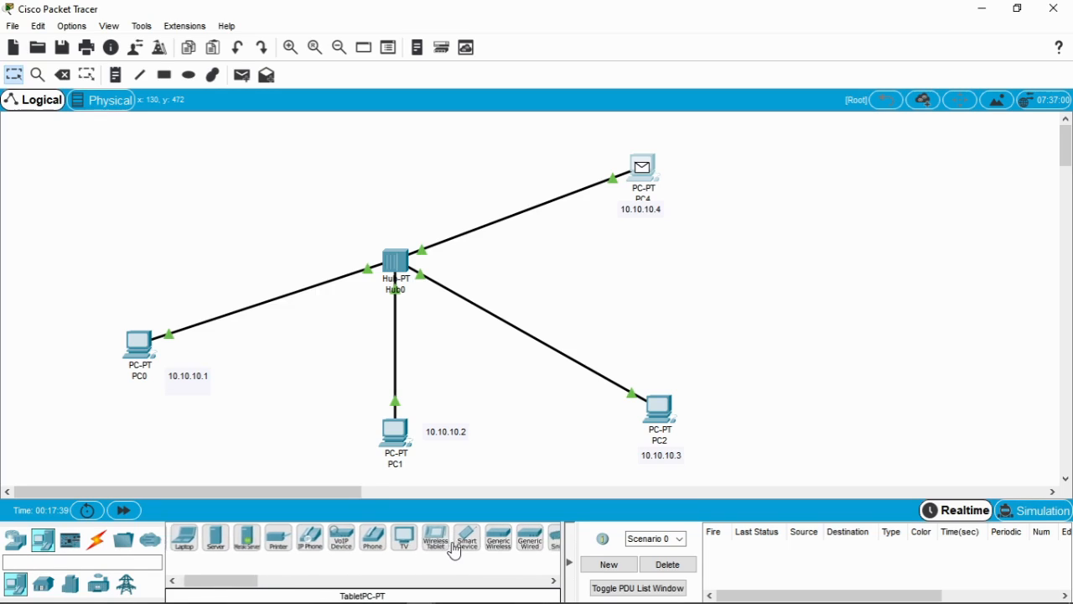
scroll(453, 551, "down", 3)
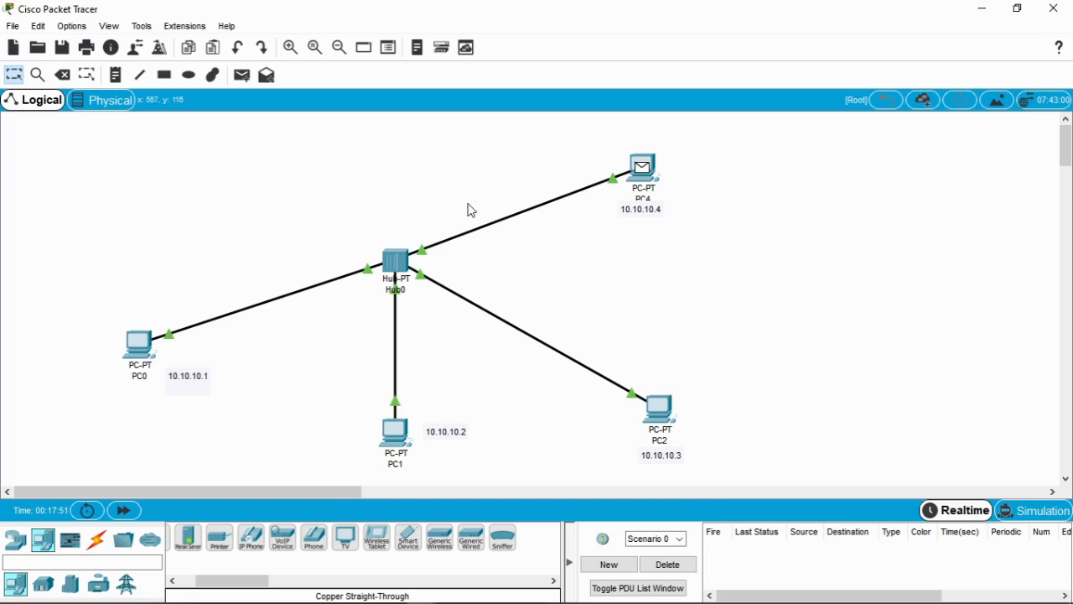
- Move PC4 and its 10.10.10.4 note closer to Hub0
left_click_drag(648, 189, 531, 177)
left_click_drag(646, 217, 552, 219)
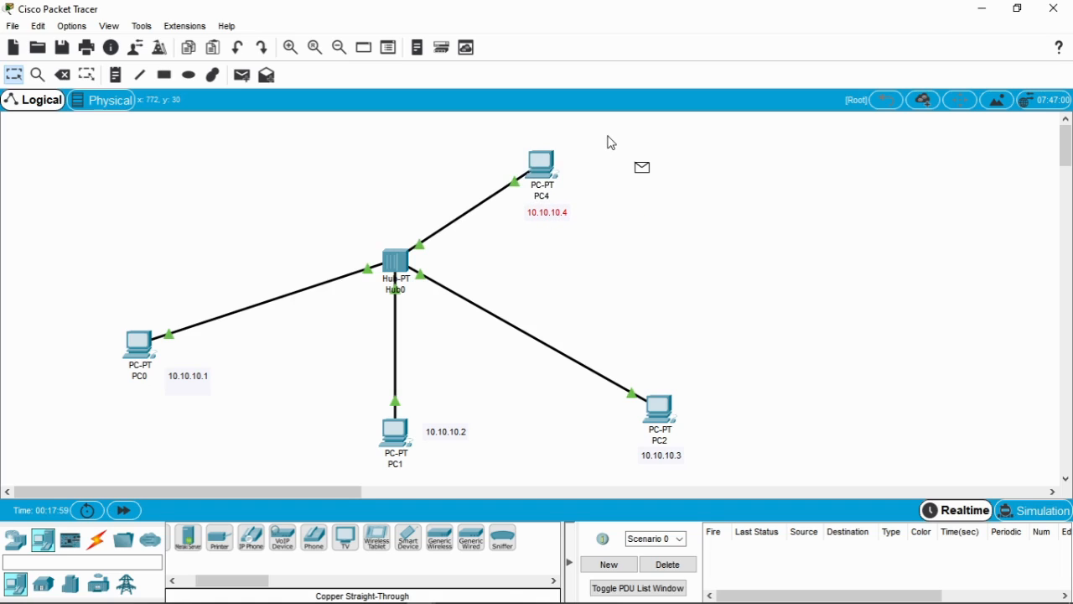
left_click_drag(611, 142, 676, 216)
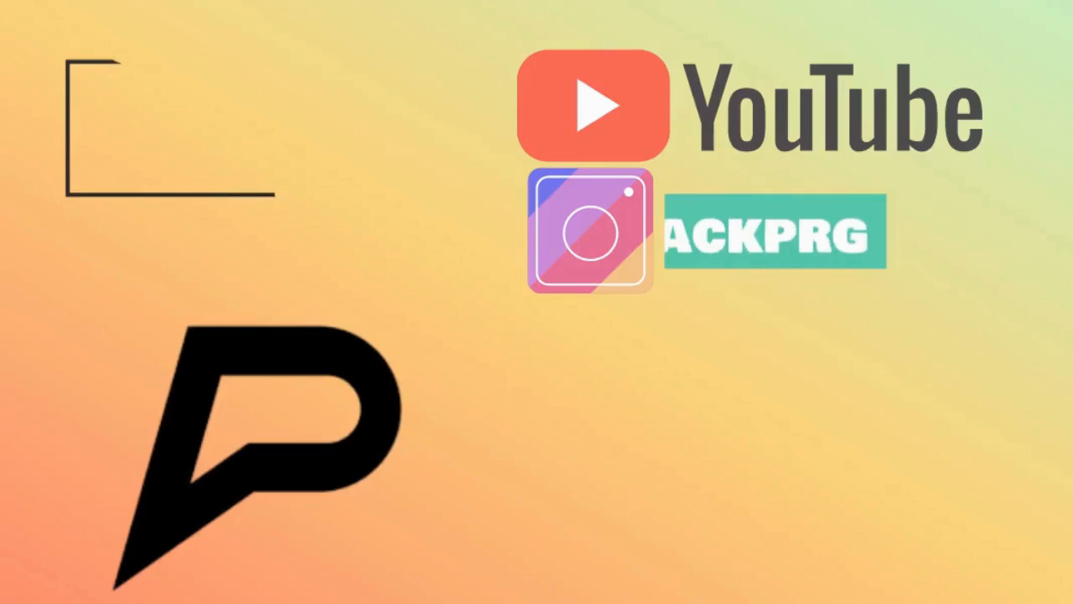